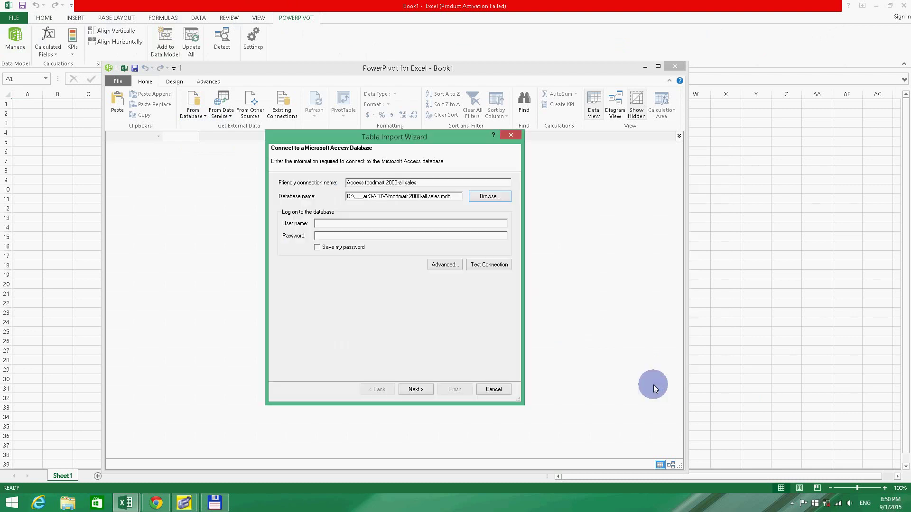
- Test the connection to the foodmart 2000-all sales Access database and proceed to selecting its tables for import
{"action": "left_click", "coordinate": [489, 264]}
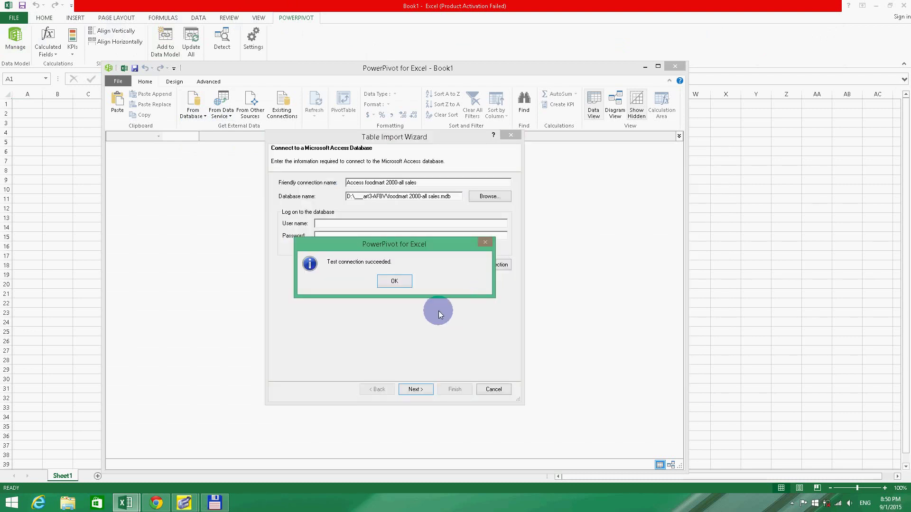
{"action": "left_click", "coordinate": [397, 282]}
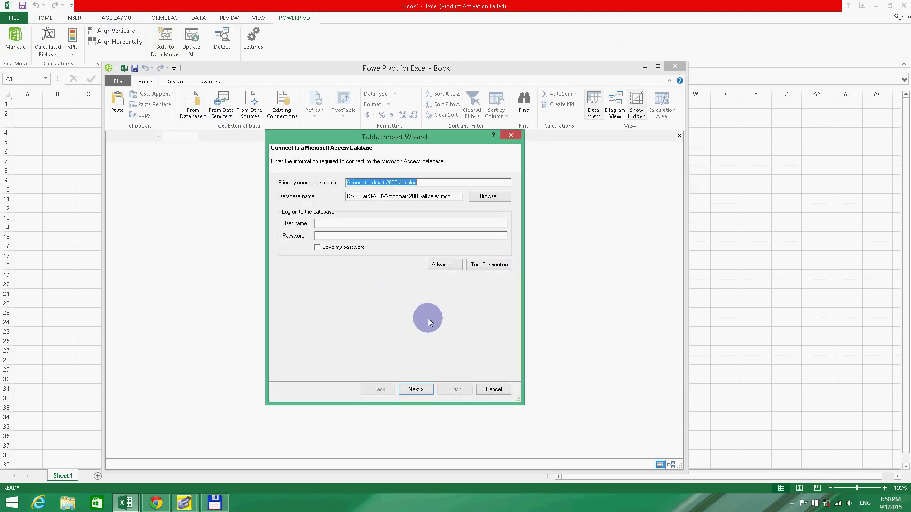
{"action": "left_click", "coordinate": [420, 388]}
{"action": "left_click", "coordinate": [425, 388]}
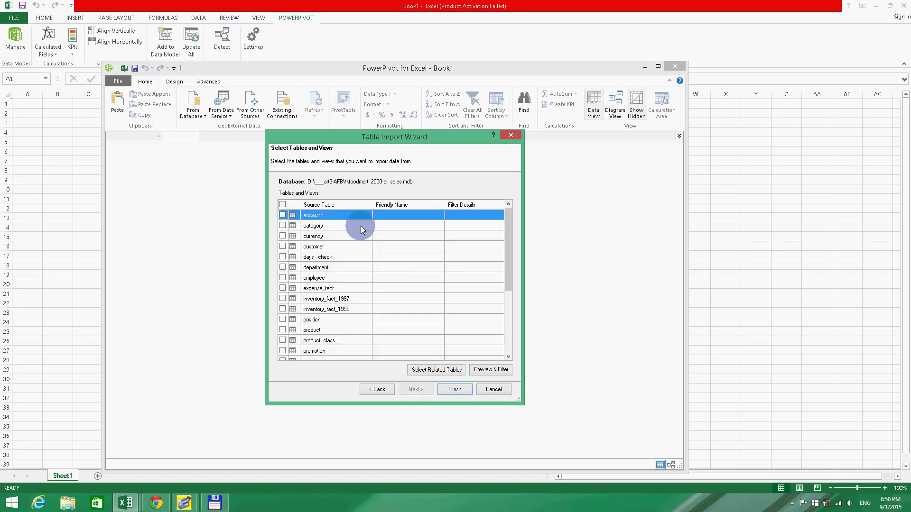
- Select the sales_fact_19971998, store, region and time_by_day tables for import
{"action": "left_click_drag", "start_coordinate": [508, 267], "coordinate": [508, 352]}
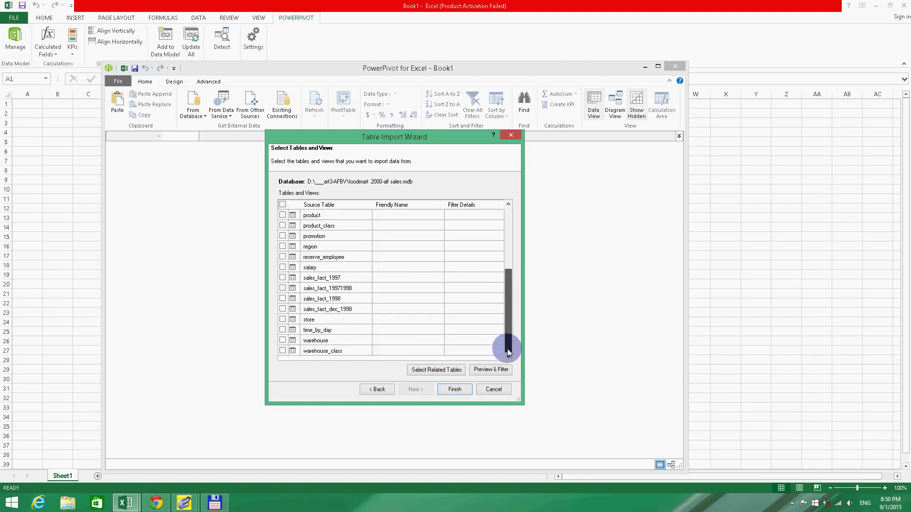
{"action": "left_click", "coordinate": [282, 288]}
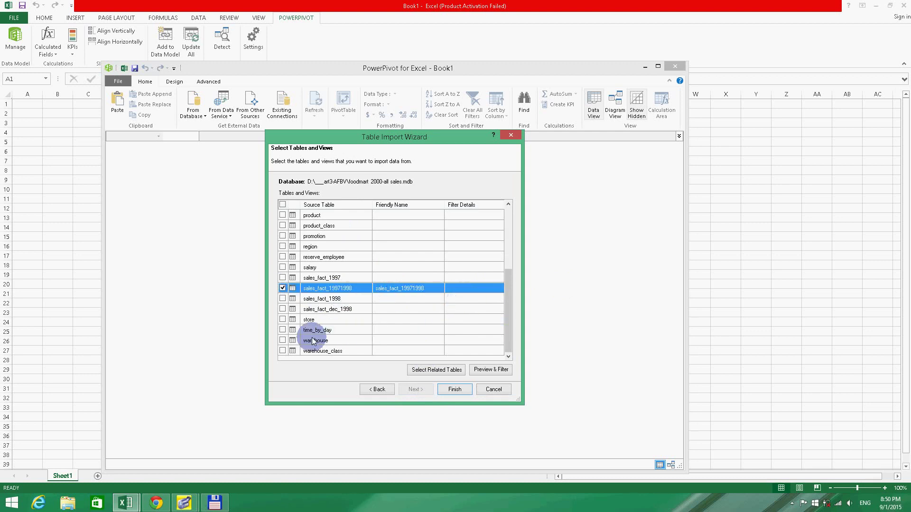
{"action": "left_click", "coordinate": [283, 319]}
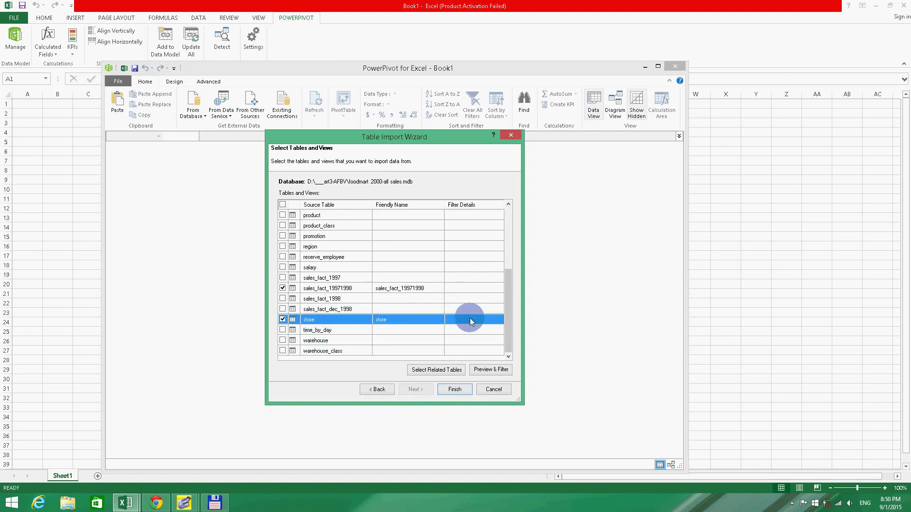
{"action": "left_click_drag", "start_coordinate": [507, 318], "coordinate": [511, 251]}
{"action": "left_click", "coordinate": [282, 278]}
{"action": "left_click", "coordinate": [282, 330]}
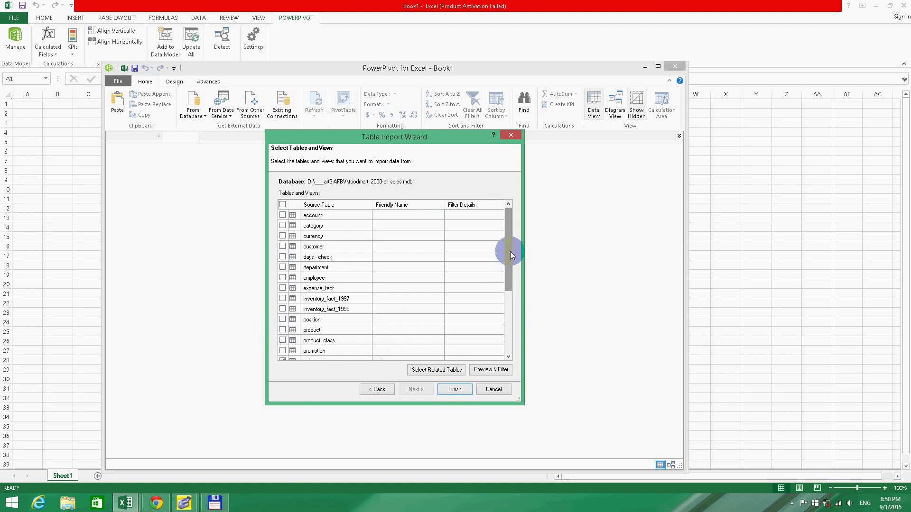
- Add the customer, product and product_class tables to the selection and import all chosen tables into the data model
{"action": "left_click", "coordinate": [282, 246]}
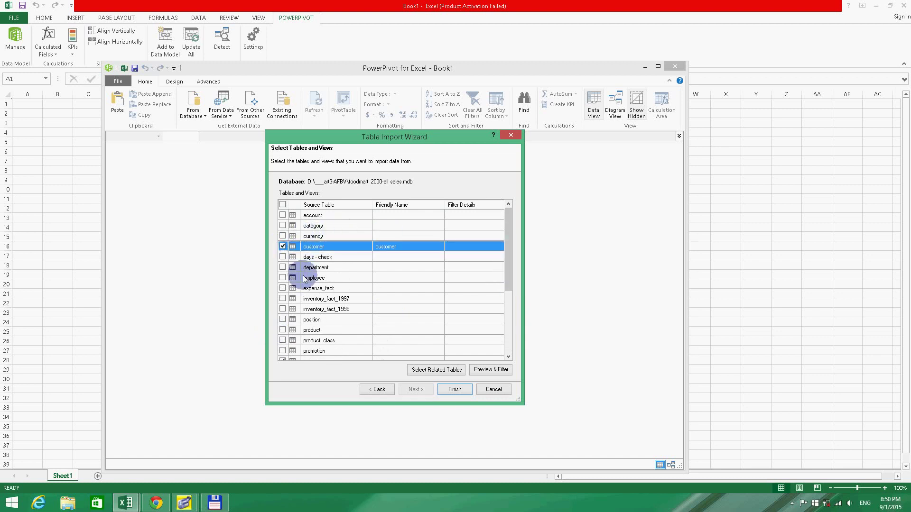
{"action": "left_click", "coordinate": [283, 329]}
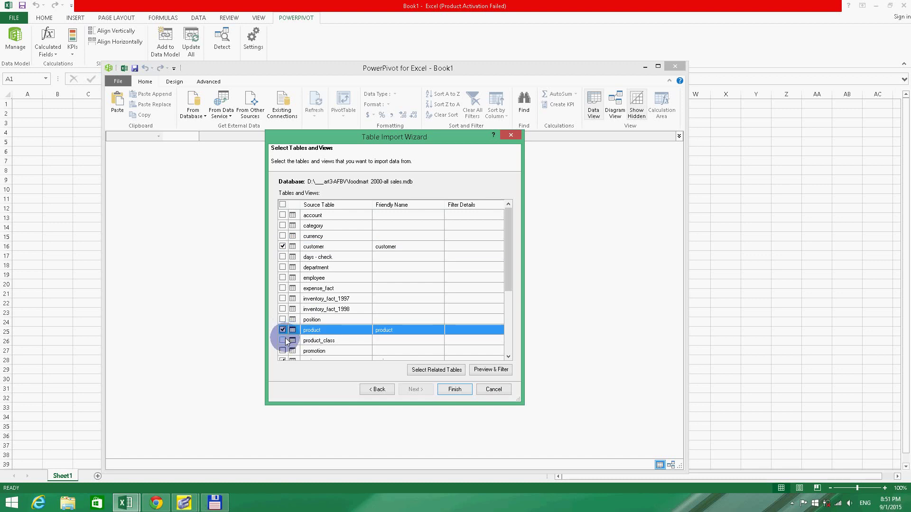
{"action": "left_click", "coordinate": [283, 340]}
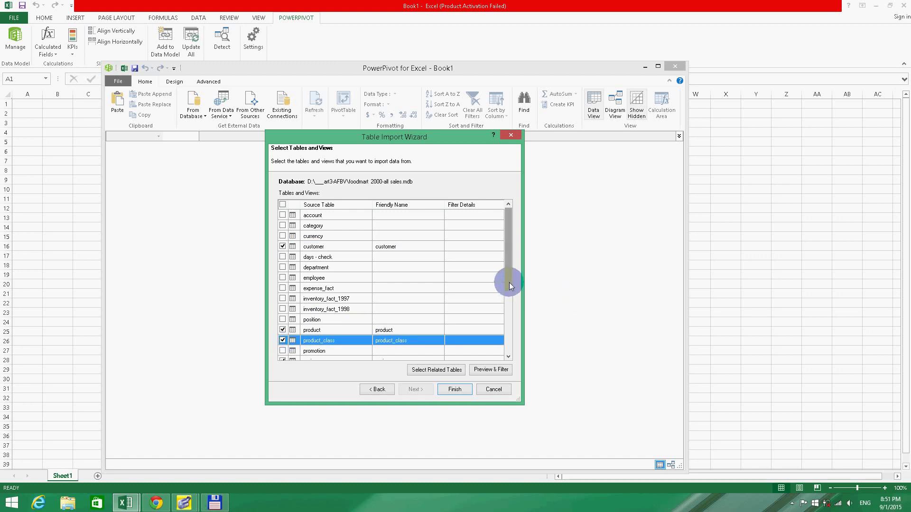
{"action": "left_click_drag", "start_coordinate": [509, 283], "coordinate": [531, 354]}
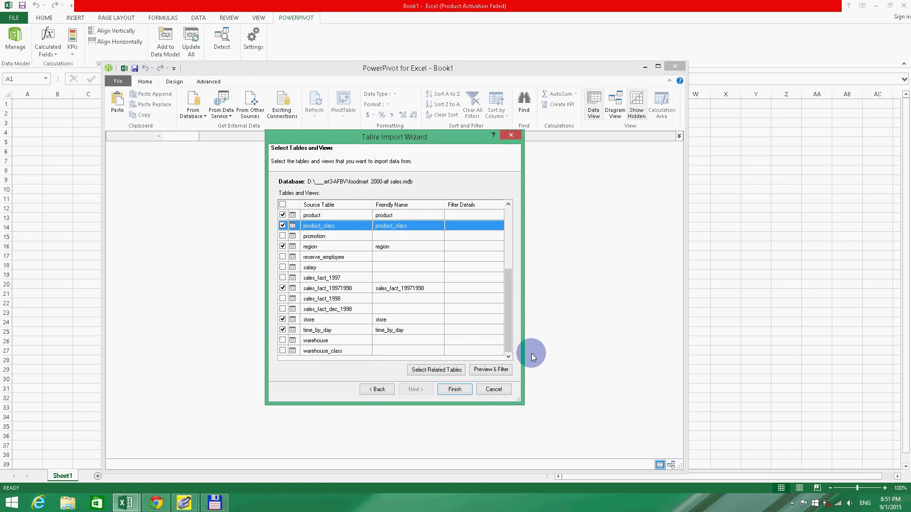
{"action": "left_click", "coordinate": [458, 394]}
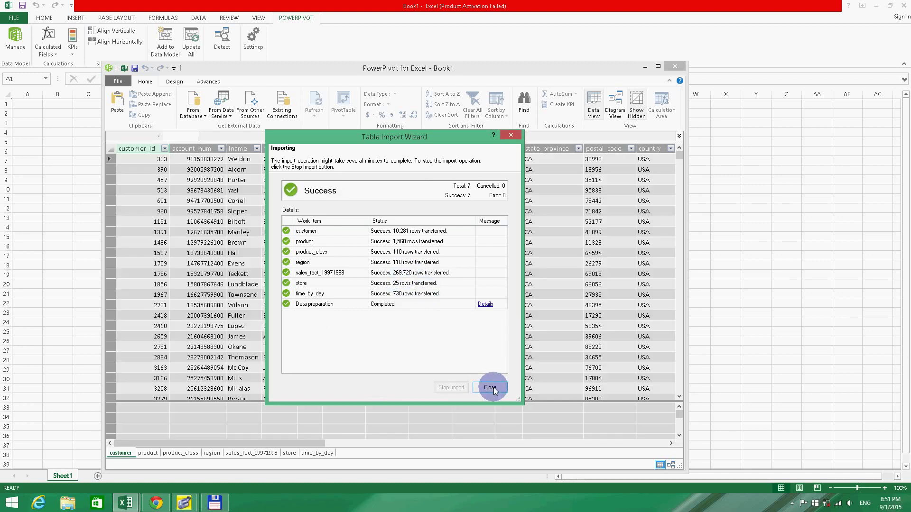
{"action": "left_click", "coordinate": [492, 388]}
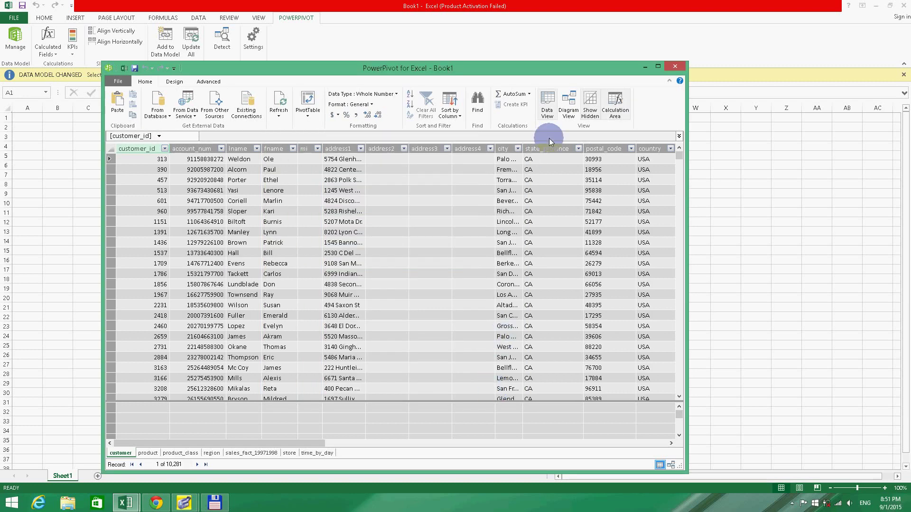
- Show the data model as a diagram in the maximized window and bring the sales fact, product_class, region and store tables closer together
{"action": "left_click", "coordinate": [570, 112]}
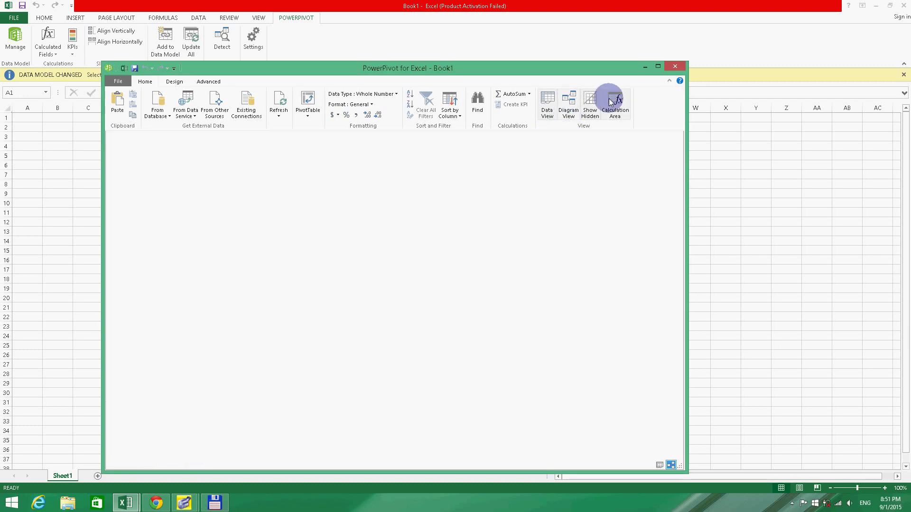
{"action": "left_click", "coordinate": [658, 65]}
{"action": "left_click_drag", "start_coordinate": [797, 110], "coordinate": [148, 295]}
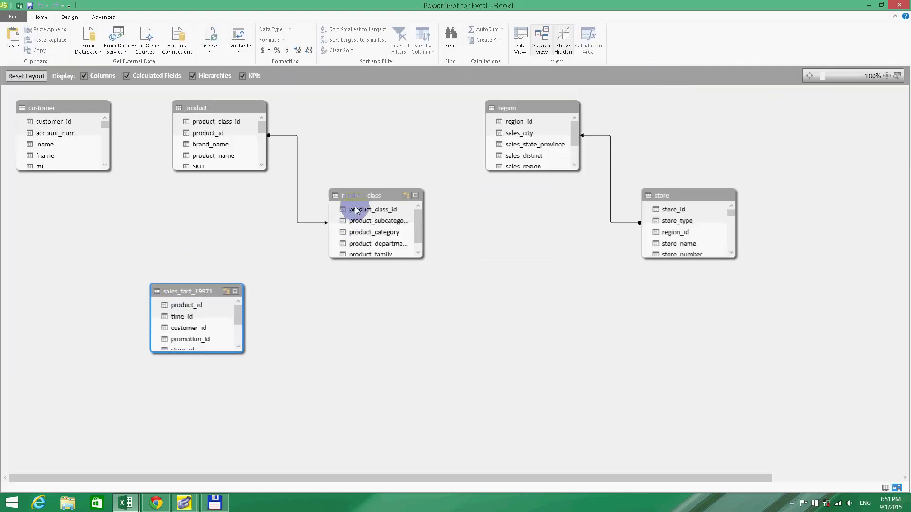
{"action": "left_click_drag", "start_coordinate": [363, 195], "coordinate": [337, 111]}
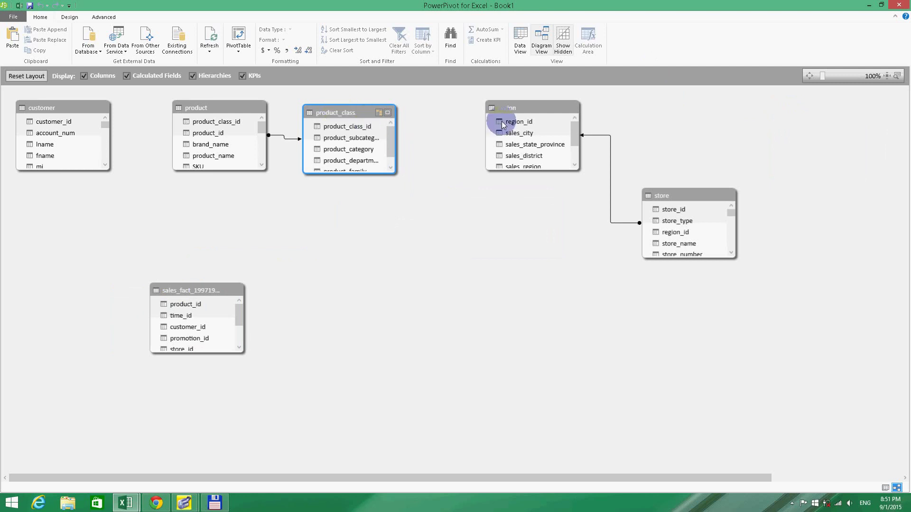
{"action": "left_click_drag", "start_coordinate": [521, 109], "coordinate": [498, 116]}
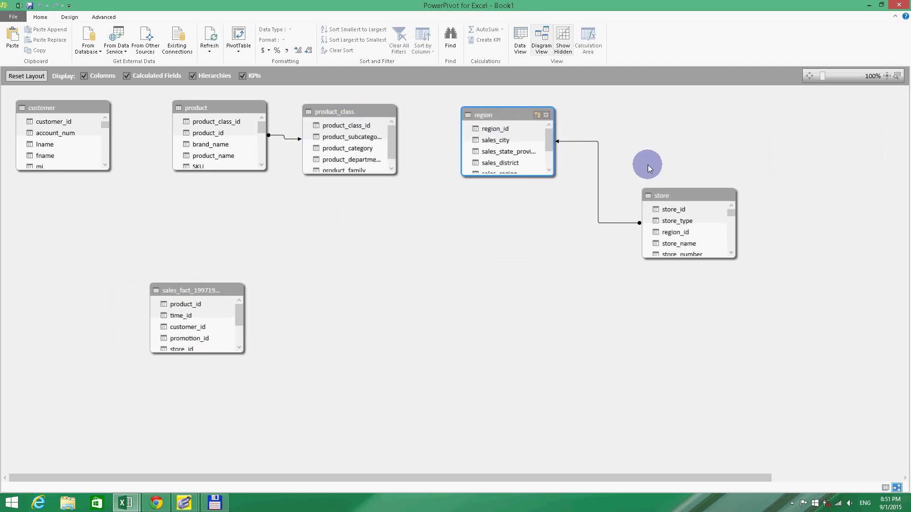
{"action": "left_click_drag", "start_coordinate": [670, 198], "coordinate": [633, 122]}
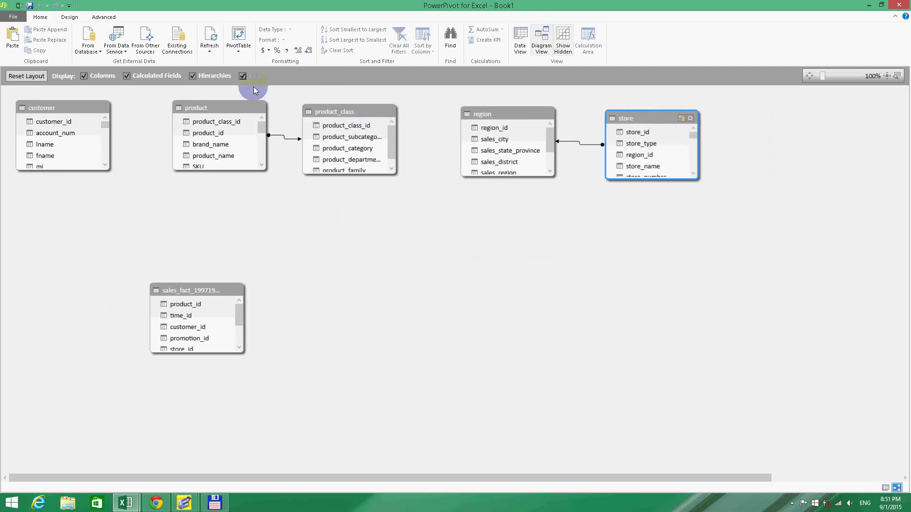
- Rearrange the diagram with product_class beneath product, the sales fact table beneath customer, and store beneath region
{"action": "left_click_drag", "start_coordinate": [75, 108], "coordinate": [422, 204]}
{"action": "left_click_drag", "start_coordinate": [204, 109], "coordinate": [48, 109]}
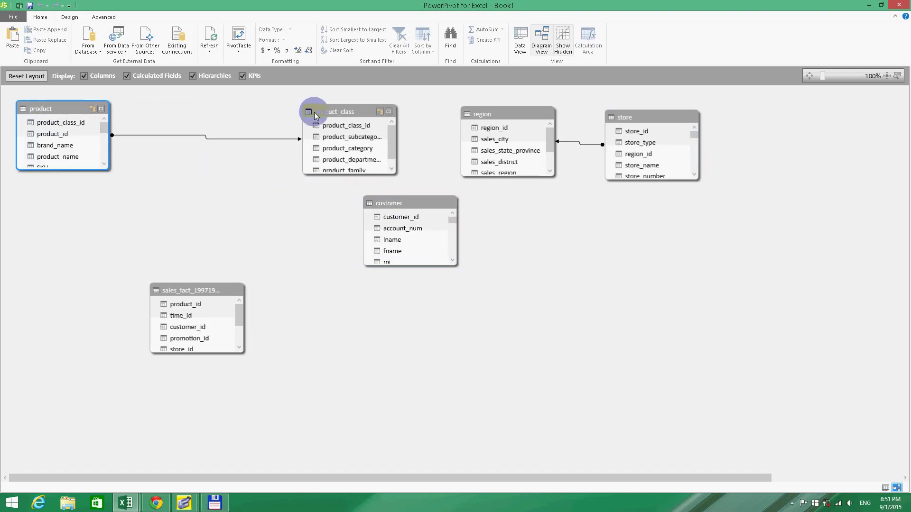
{"action": "left_click_drag", "start_coordinate": [310, 119], "coordinate": [39, 209]}
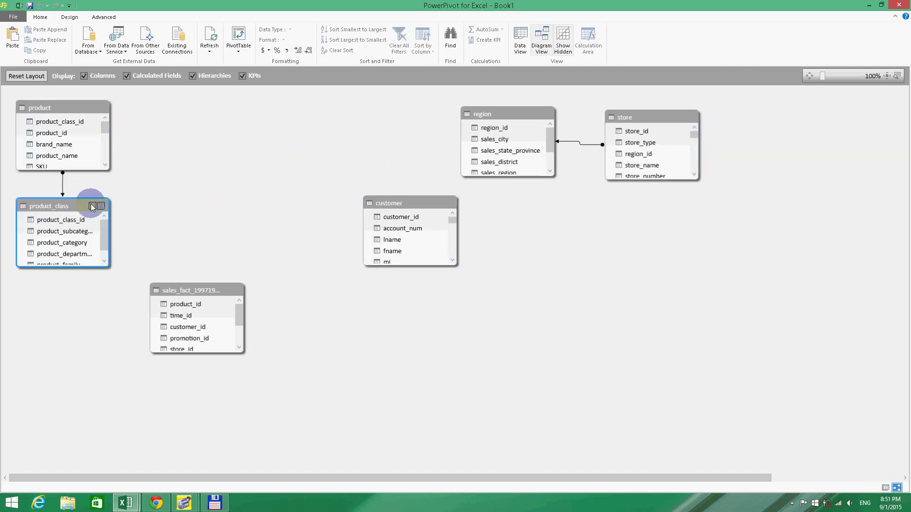
{"action": "left_click_drag", "start_coordinate": [403, 204], "coordinate": [220, 118]}
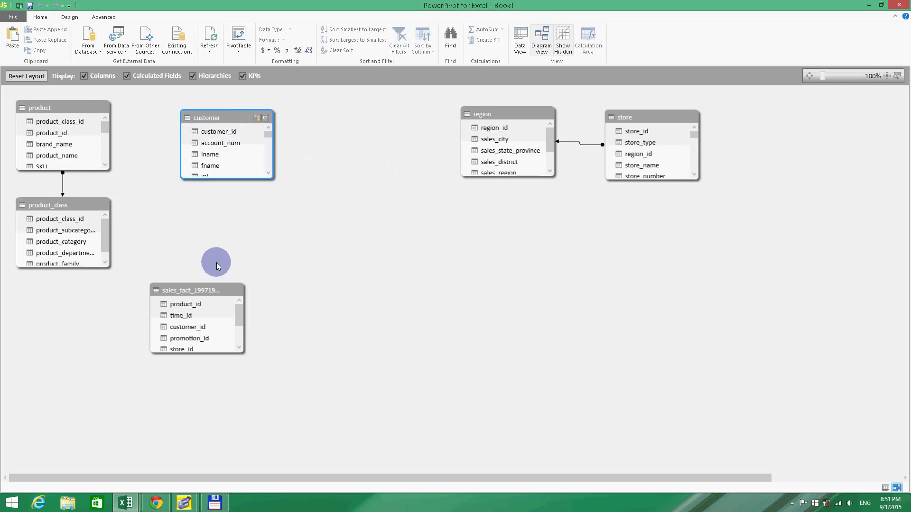
{"action": "left_click_drag", "start_coordinate": [211, 292], "coordinate": [248, 277]}
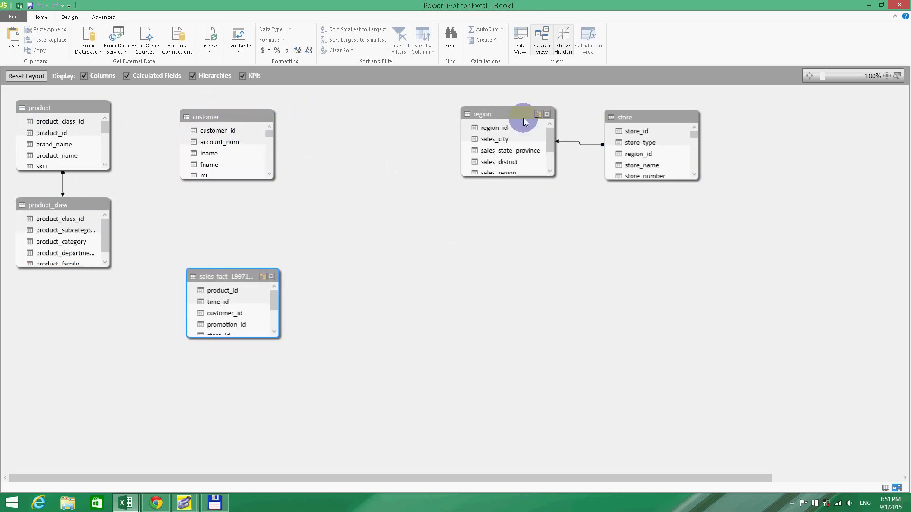
{"action": "left_click_drag", "start_coordinate": [639, 139], "coordinate": [503, 223]}
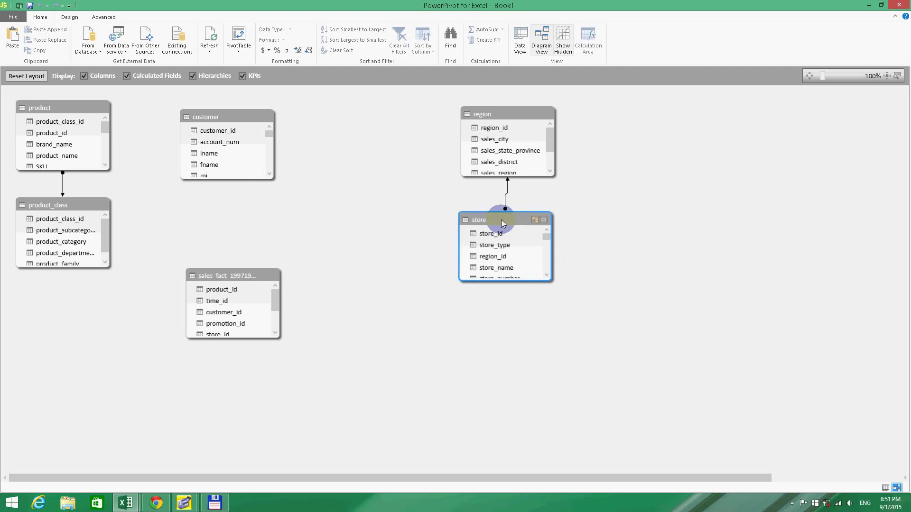
- Enlarge the sales_fact_19971998 table to show all its fields and relate customer's customer_id to its customer_id
{"action": "left_click_drag", "start_coordinate": [244, 335], "coordinate": [247, 411]}
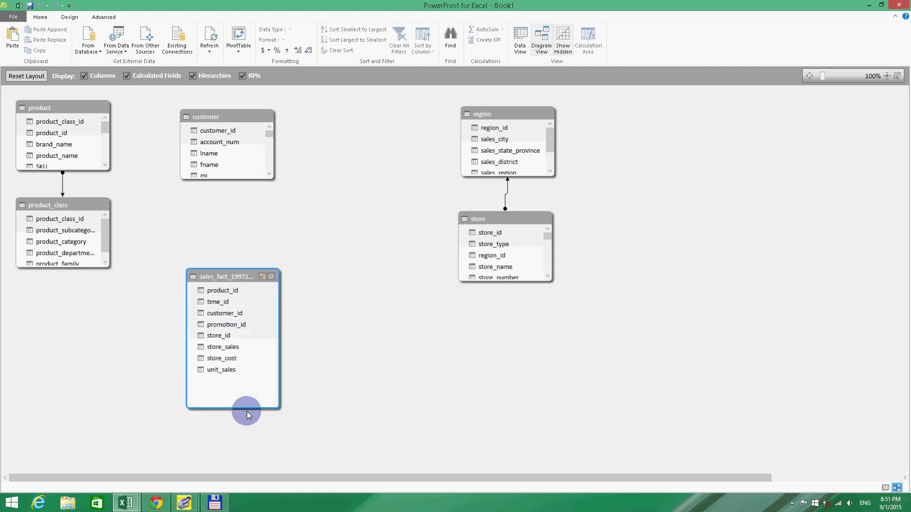
{"action": "left_click", "coordinate": [228, 130]}
{"action": "left_click_drag", "start_coordinate": [227, 130], "coordinate": [238, 315]}
{"action": "left_click", "coordinate": [230, 226]}
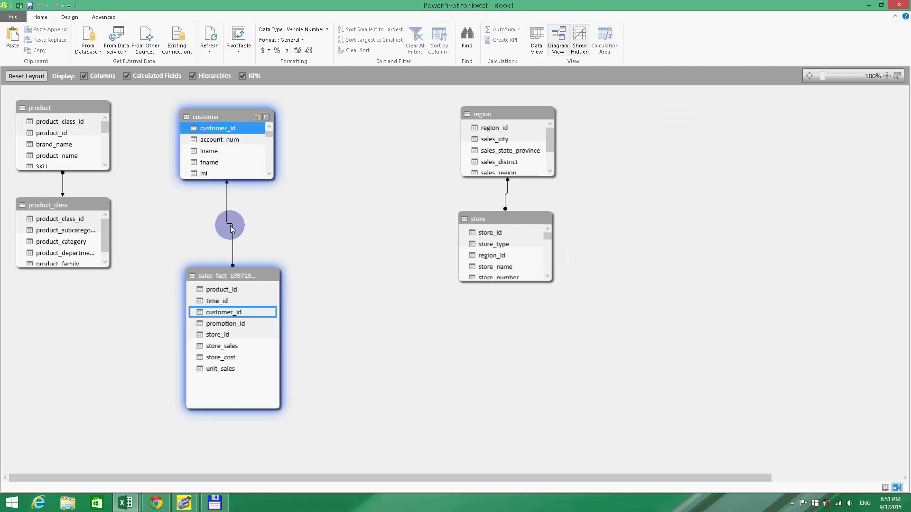
{"action": "left_click", "coordinate": [362, 244]}
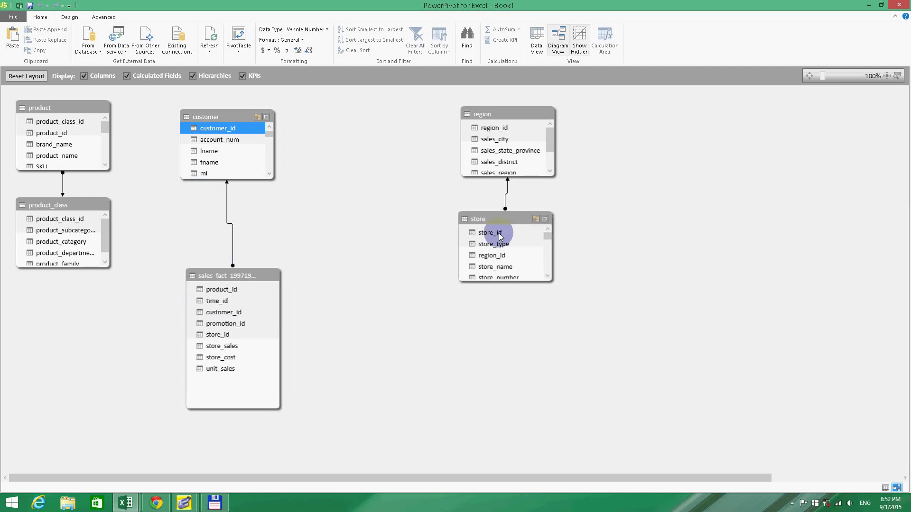
- Create a relationship between store_id in the store table and store_id in sales_fact_19971998
{"action": "left_click_drag", "start_coordinate": [499, 233], "coordinate": [222, 335]}
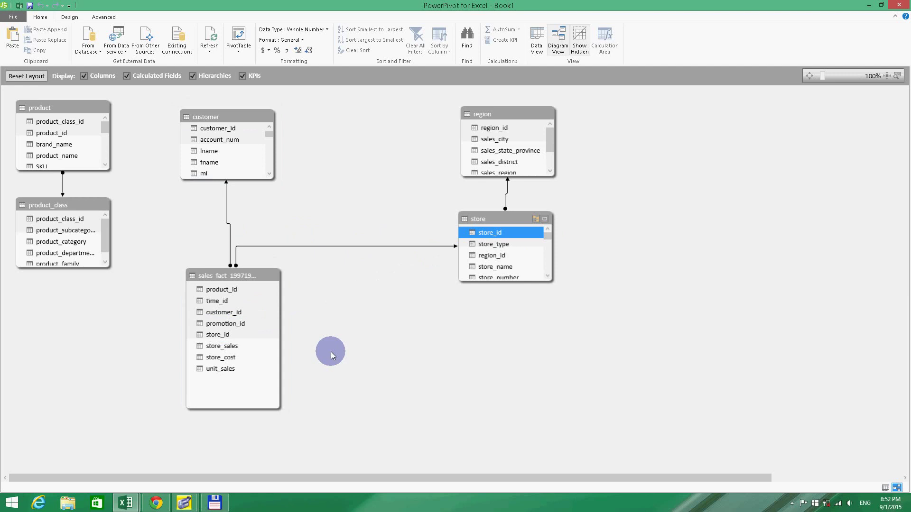
{"action": "left_click", "coordinate": [342, 244]}
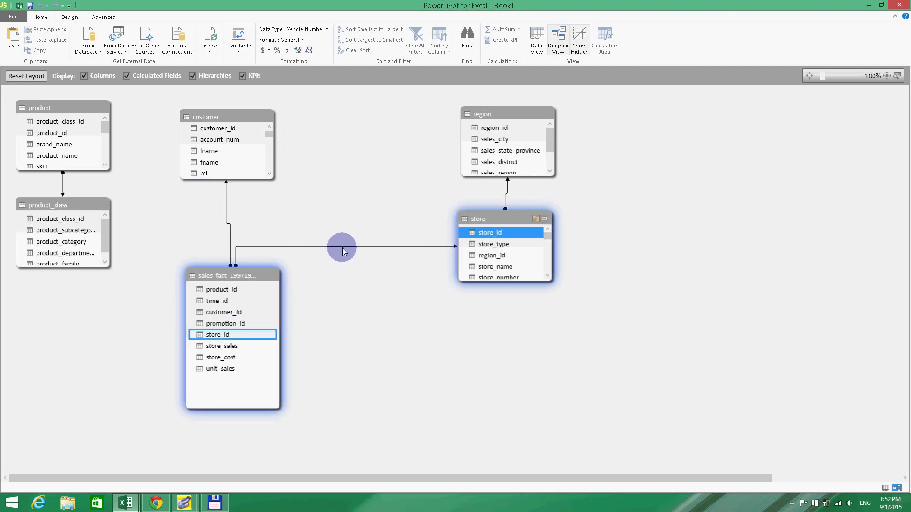
{"action": "left_click", "coordinate": [32, 128]}
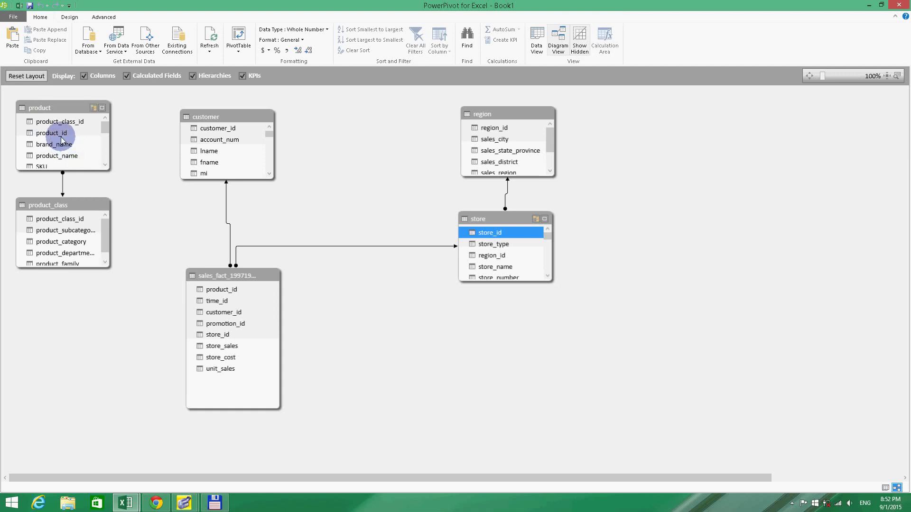
- Create a relationship between product_id in the product table and product_id in sales_fact_19971998
{"action": "left_click_drag", "start_coordinate": [59, 136], "coordinate": [231, 292]}
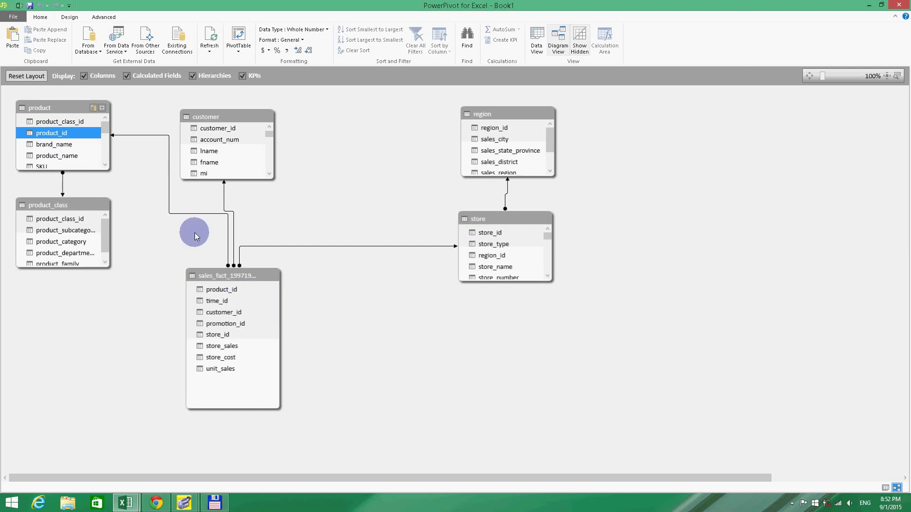
{"action": "left_click", "coordinate": [191, 213]}
{"action": "left_click", "coordinate": [478, 323]}
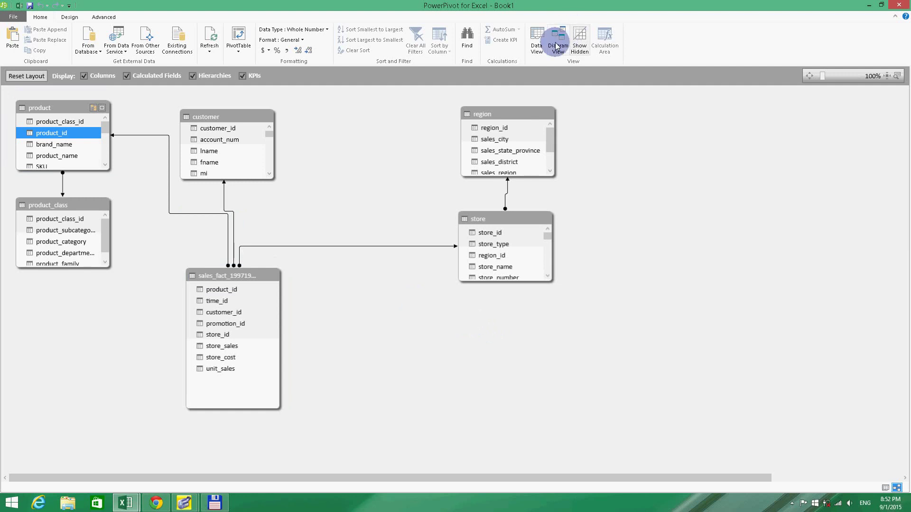
- Insert a flattened PivotTable in the existing worksheet at Sheet1 cell A1 and expand the fields of sales_fact_19971998
{"action": "left_click", "coordinate": [239, 51]}
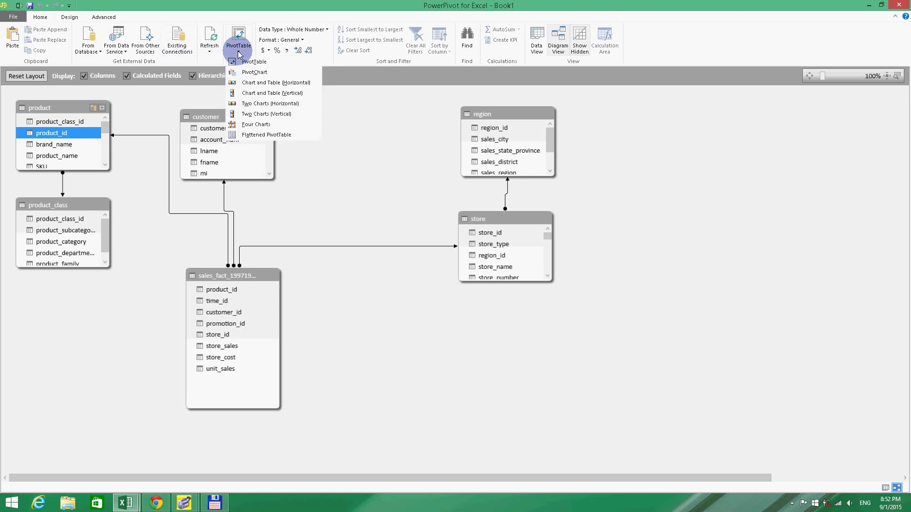
{"action": "left_click", "coordinate": [270, 135]}
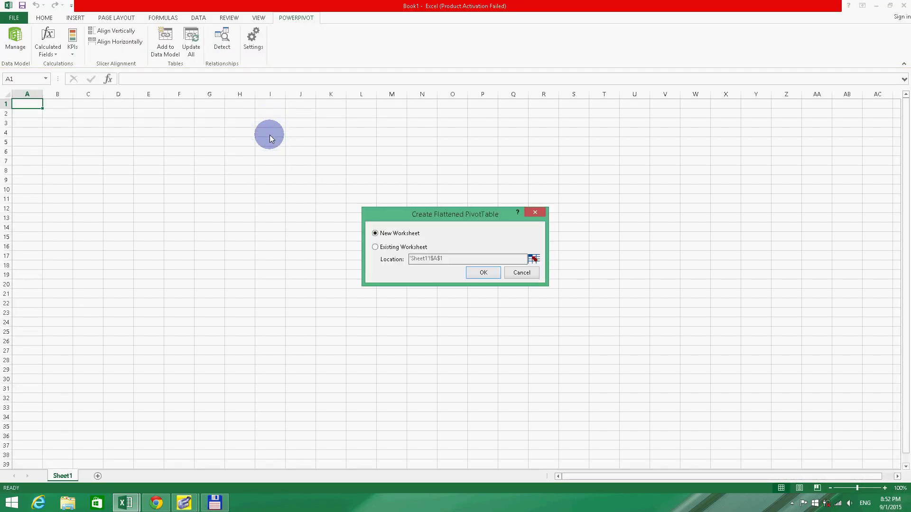
{"action": "left_click", "coordinate": [413, 247]}
{"action": "left_click", "coordinate": [482, 274]}
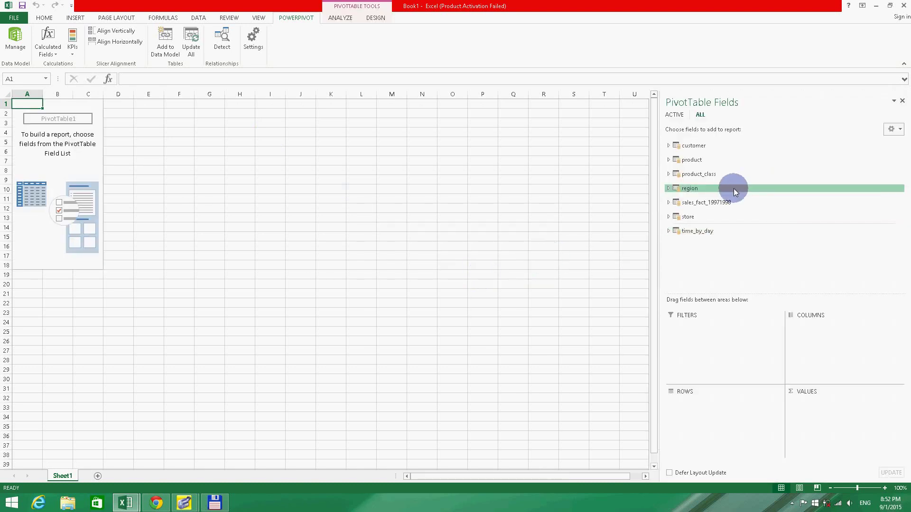
{"action": "left_click", "coordinate": [670, 202]}
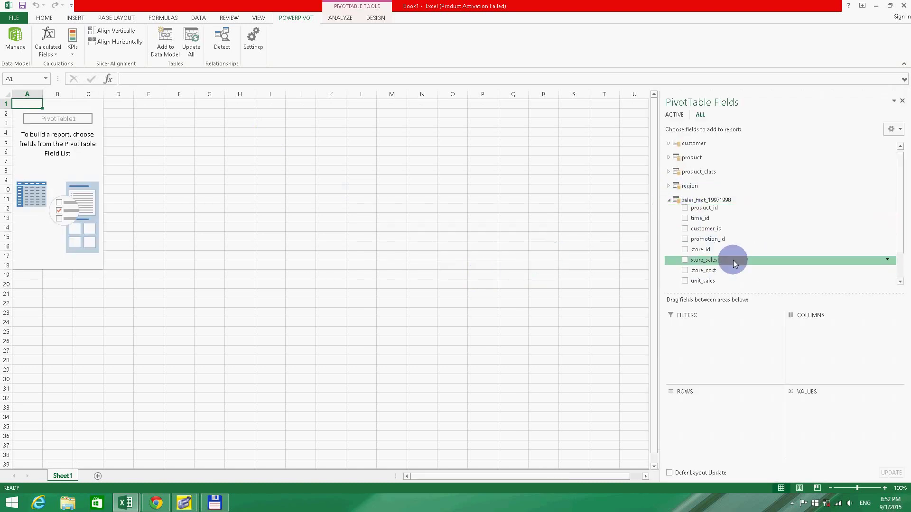
- Add store_sales from sales_fact_19971998 to the PivotTable values, collapse that table and expand the customer table's fields
{"action": "left_click", "coordinate": [685, 260]}
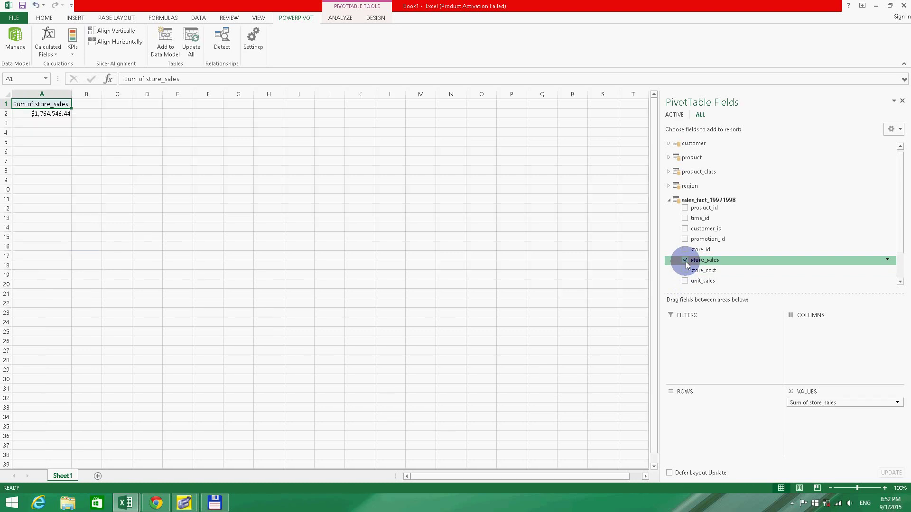
{"action": "left_click", "coordinate": [670, 200]}
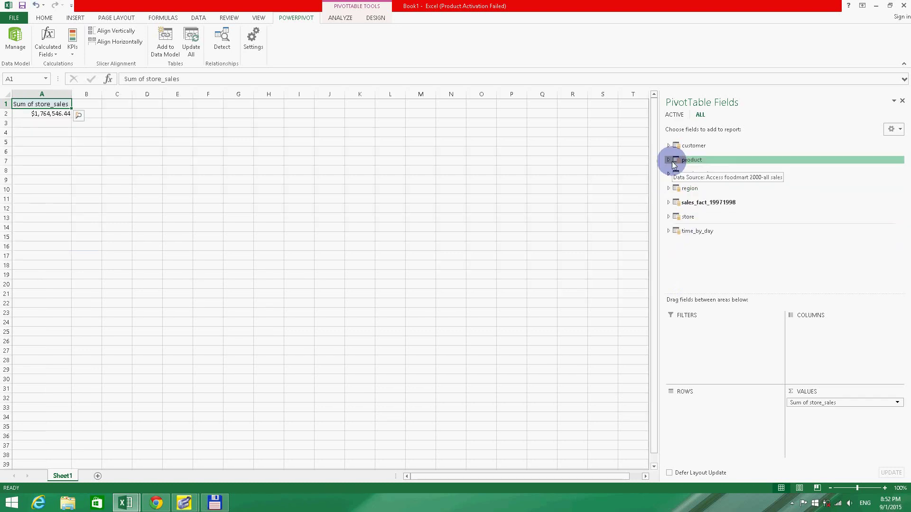
{"action": "left_click", "coordinate": [669, 146]}
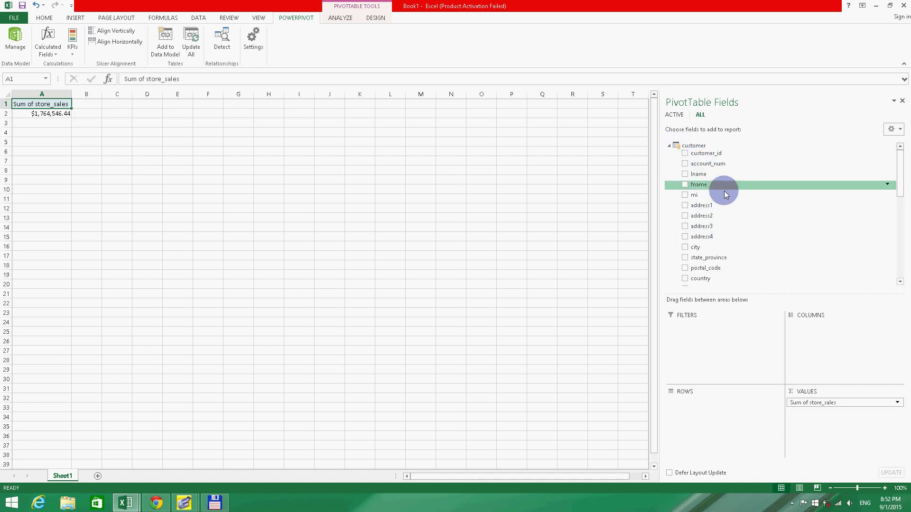
- Add the customer table's marital_status field as a slicer and shorten the slicer to fit its two items
{"action": "scroll", "coordinate": [724, 190], "scroll_direction": "down", "scroll_amount": 2}
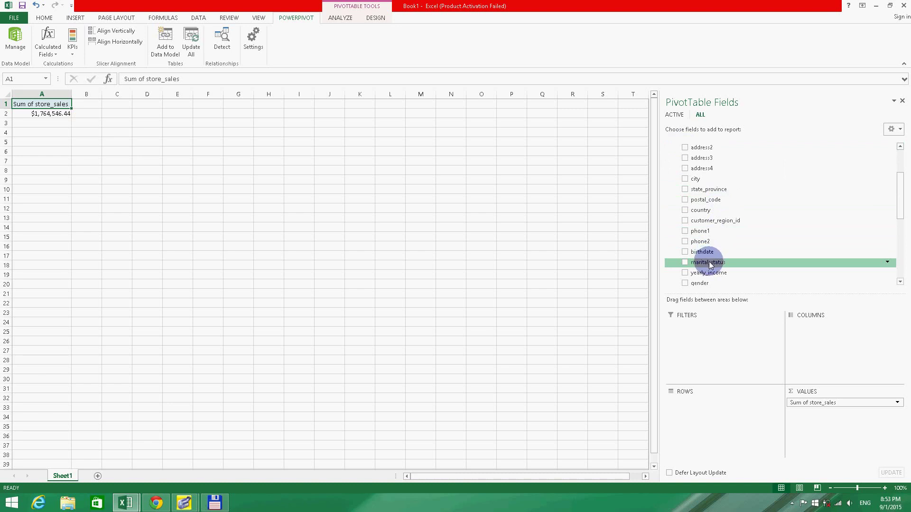
{"action": "right_click", "coordinate": [714, 266]}
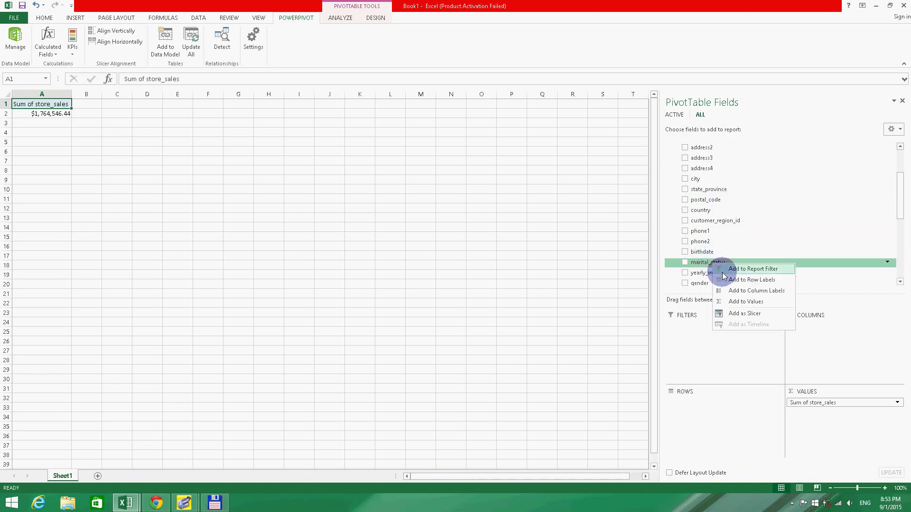
{"action": "left_click", "coordinate": [737, 309]}
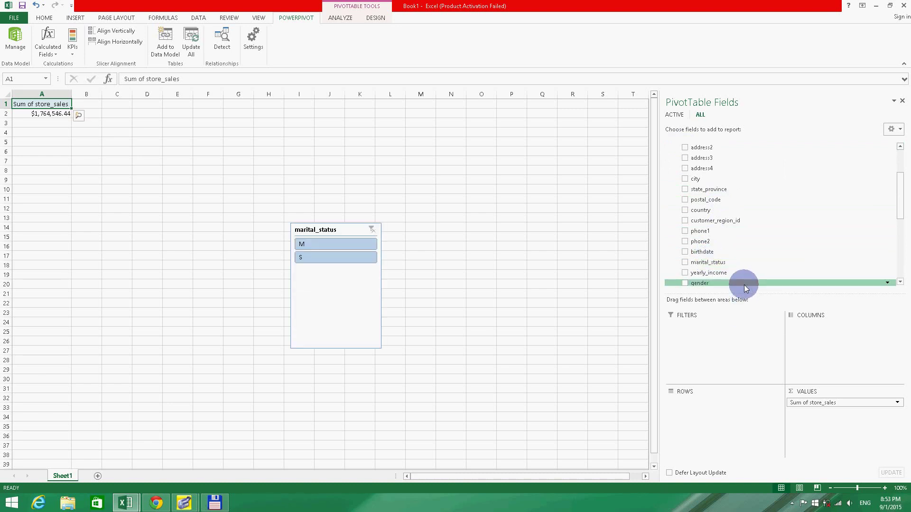
{"action": "left_click", "coordinate": [369, 351]}
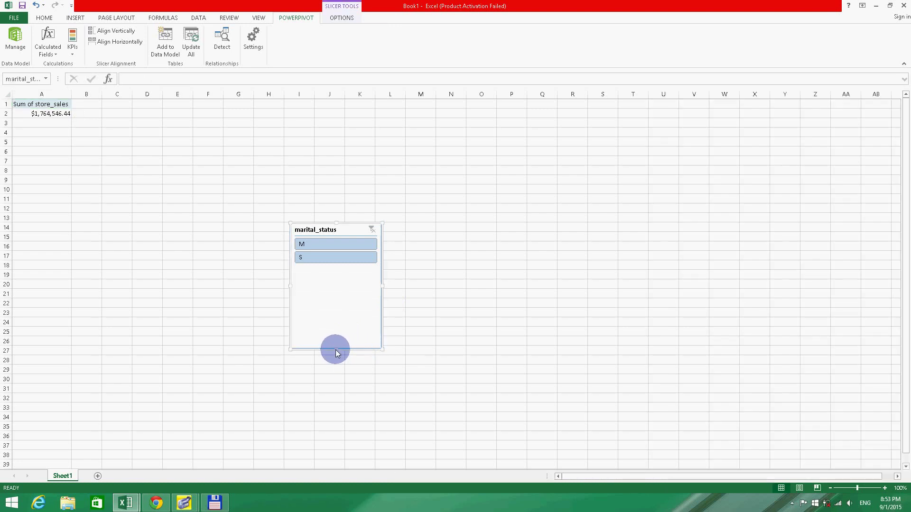
{"action": "left_click_drag", "start_coordinate": [336, 350], "coordinate": [341, 268]}
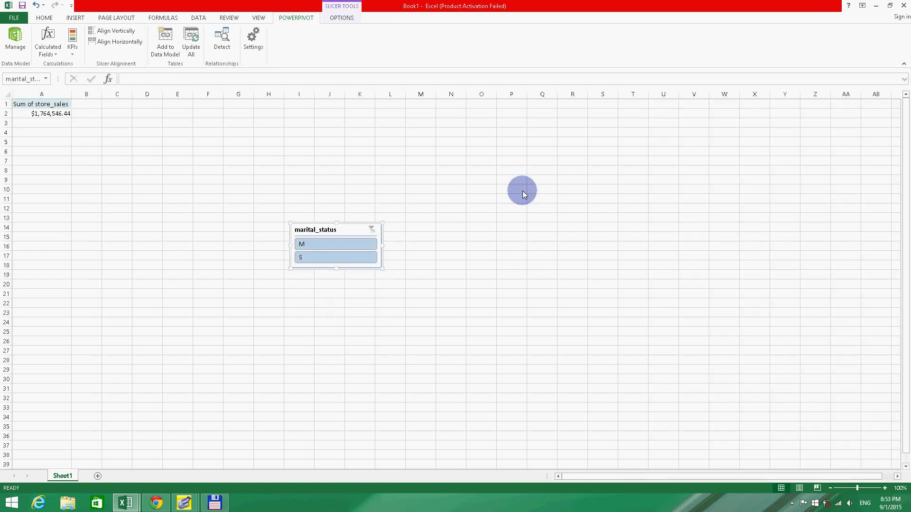
- Add customer's gender field as a slicer, place it beside the marital_status slicer and shorten it to match
{"action": "left_click", "coordinate": [58, 114]}
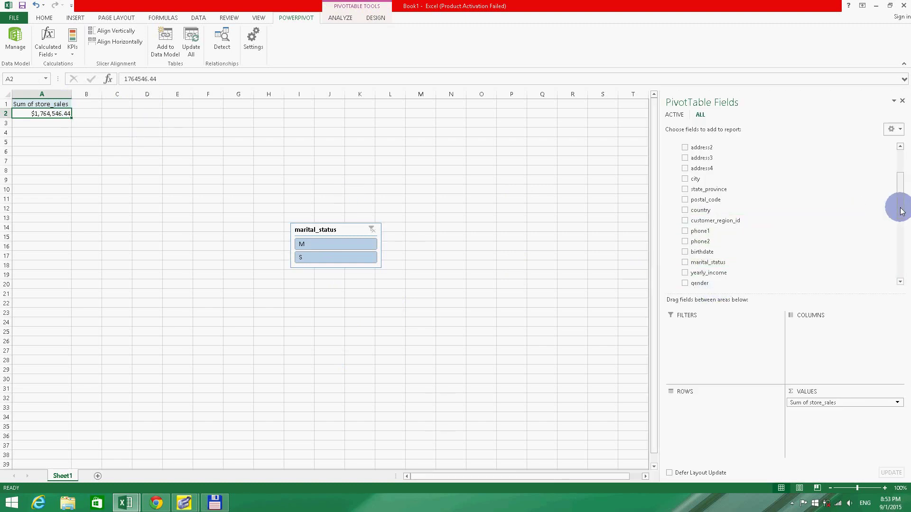
{"action": "left_click_drag", "start_coordinate": [902, 211], "coordinate": [903, 230]}
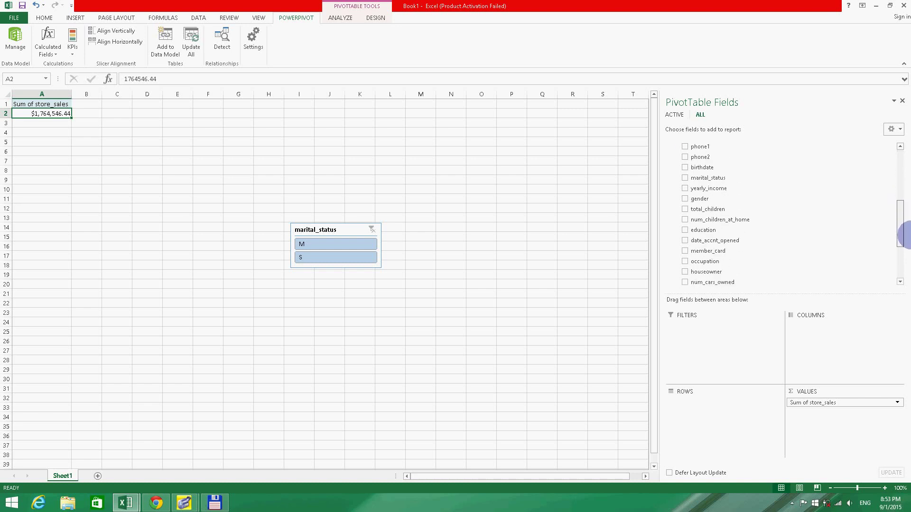
{"action": "right_click", "coordinate": [694, 203]}
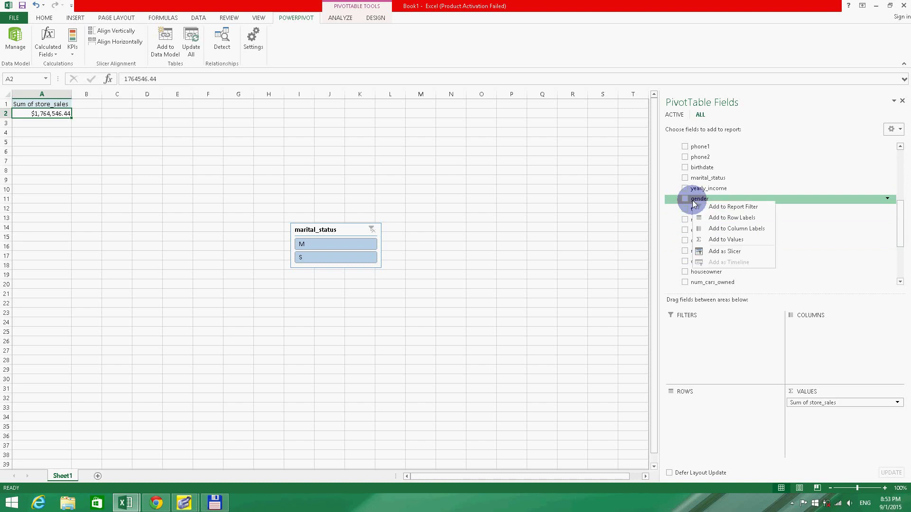
{"action": "left_click", "coordinate": [726, 256]}
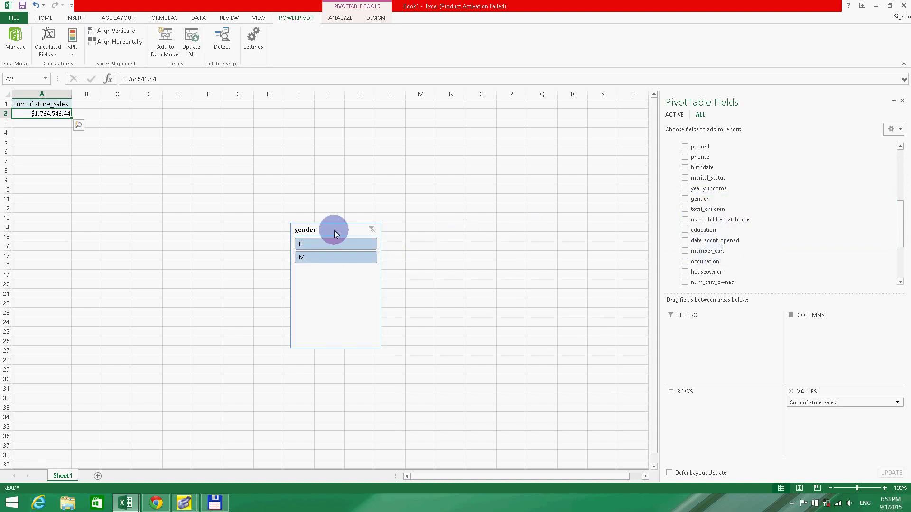
{"action": "left_click_drag", "start_coordinate": [334, 229], "coordinate": [433, 231]}
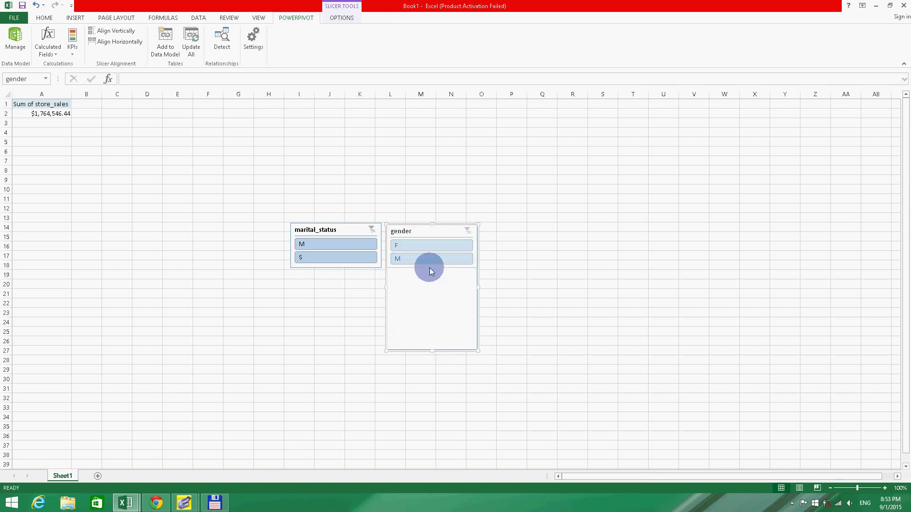
{"action": "left_click_drag", "start_coordinate": [429, 267], "coordinate": [429, 268]}
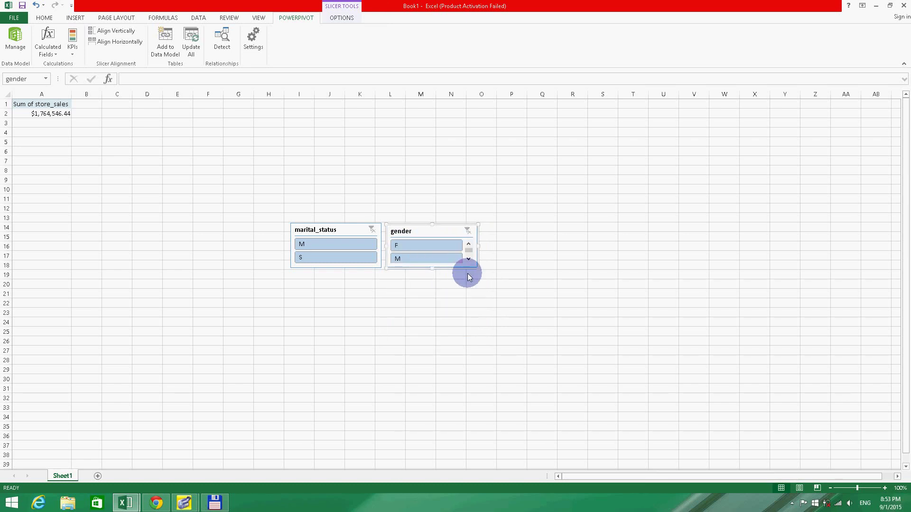
- Add customer's houseowner field as a slicer, place it beside the gender slicer and shorten it to the same height
{"action": "left_click", "coordinate": [50, 120]}
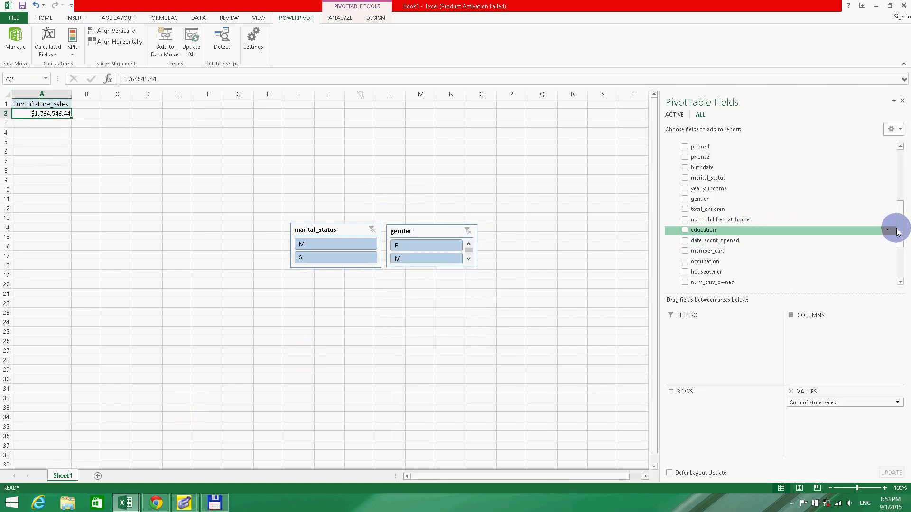
{"action": "left_click_drag", "start_coordinate": [897, 224], "coordinate": [897, 234]}
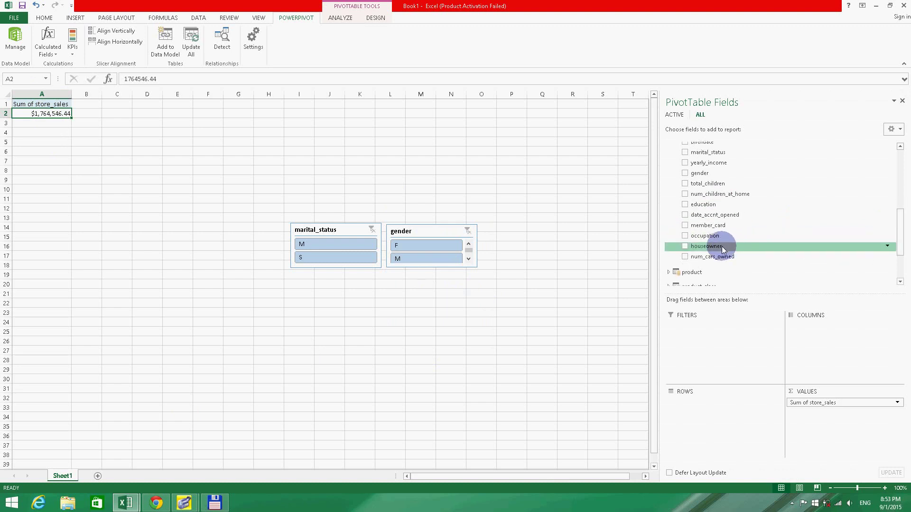
{"action": "right_click", "coordinate": [689, 249]}
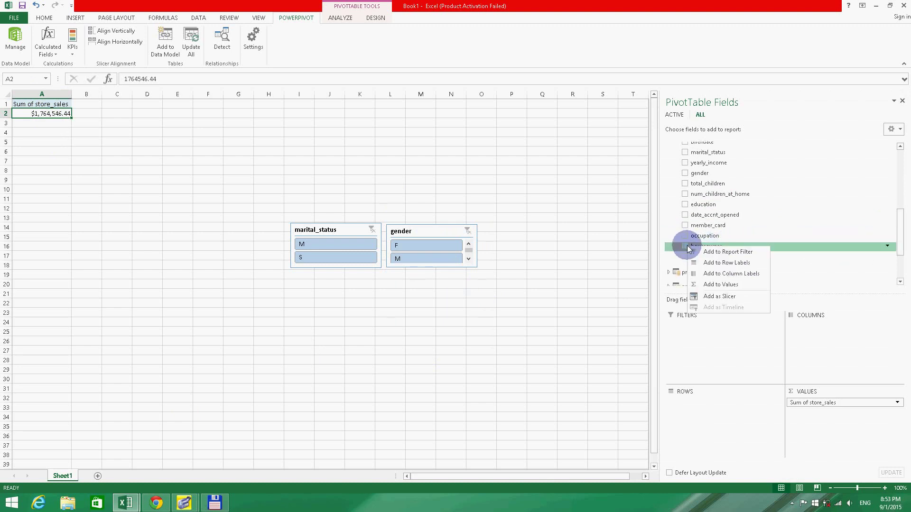
{"action": "left_click", "coordinate": [719, 297]}
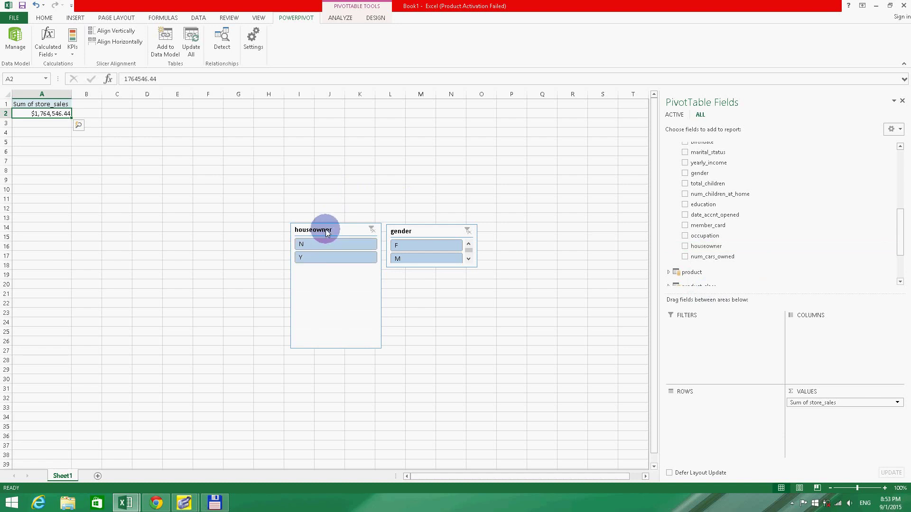
{"action": "left_click_drag", "start_coordinate": [327, 233], "coordinate": [517, 234]}
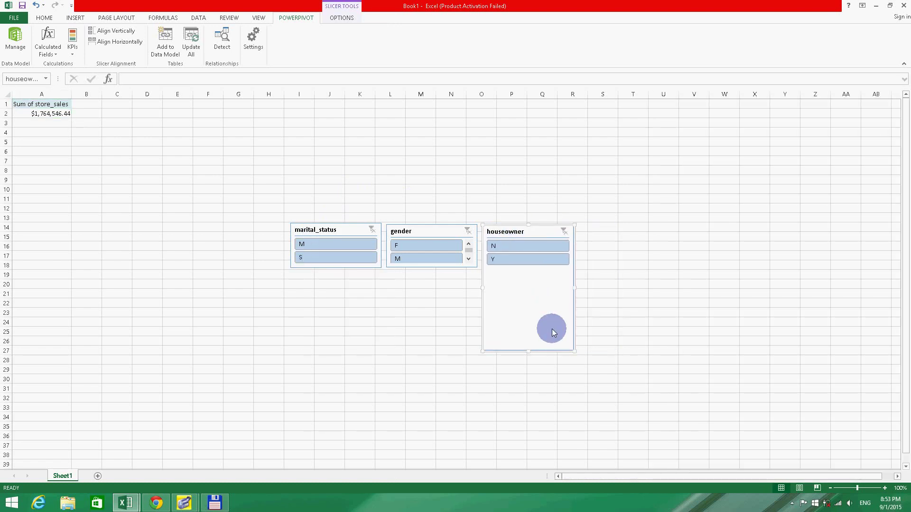
{"action": "left_click_drag", "start_coordinate": [529, 350], "coordinate": [527, 269]}
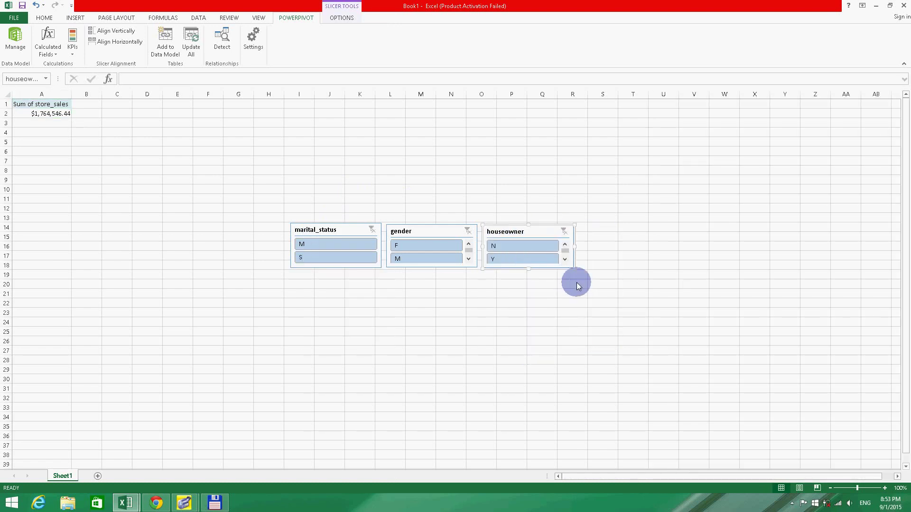
- Expand the product table's fields in the PivotTable field list and switch to the PowerPivot window
{"action": "left_click", "coordinate": [63, 116]}
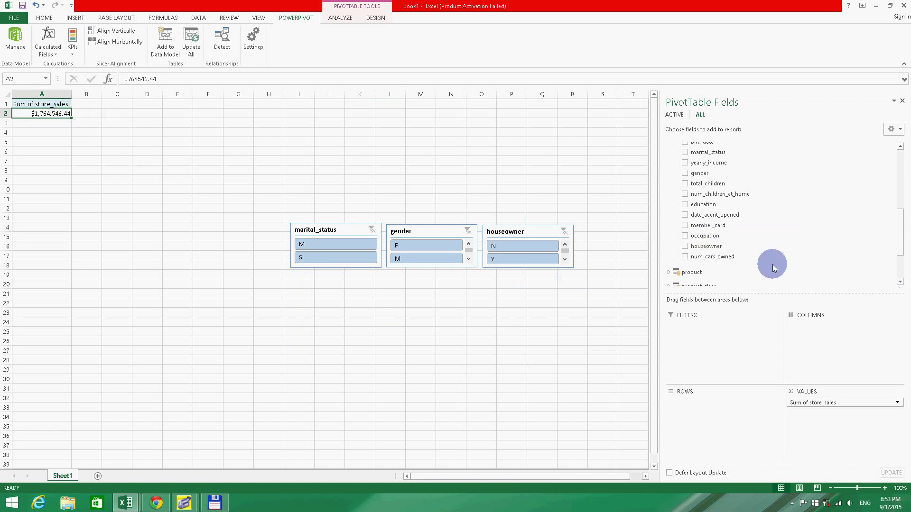
{"action": "left_click", "coordinate": [678, 274]}
{"action": "left_click", "coordinate": [674, 274]}
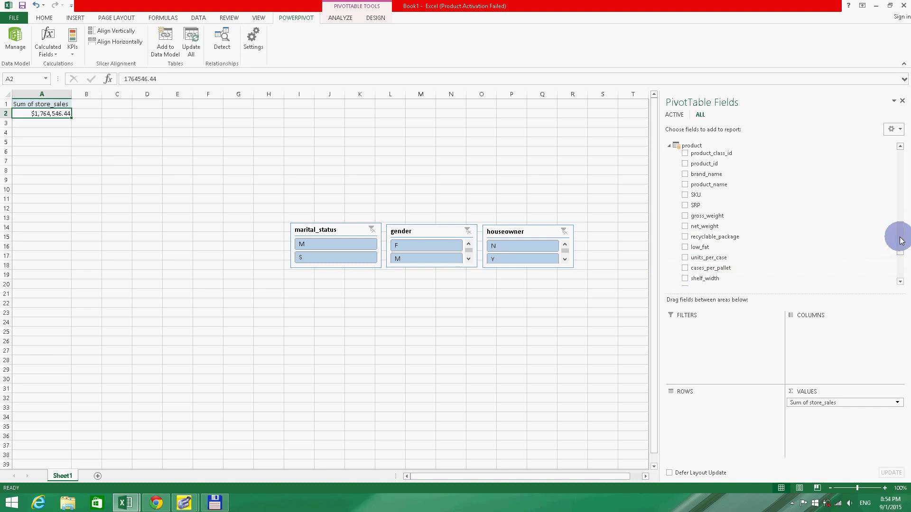
{"action": "left_click", "coordinate": [130, 501]}
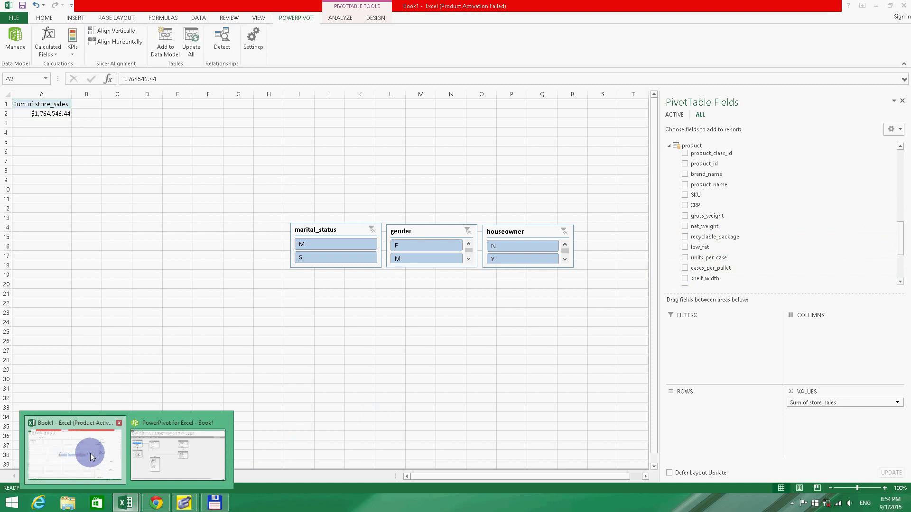
{"action": "left_click", "coordinate": [154, 454]}
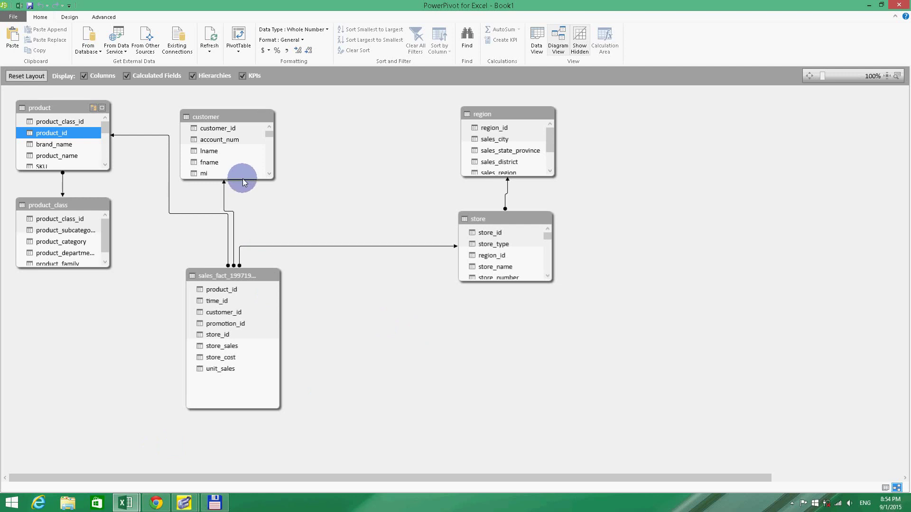
- Enlarge the customer, product and product_class tables in the diagram and move product_class below the extended product table
{"action": "left_click_drag", "start_coordinate": [243, 178], "coordinate": [246, 189]}
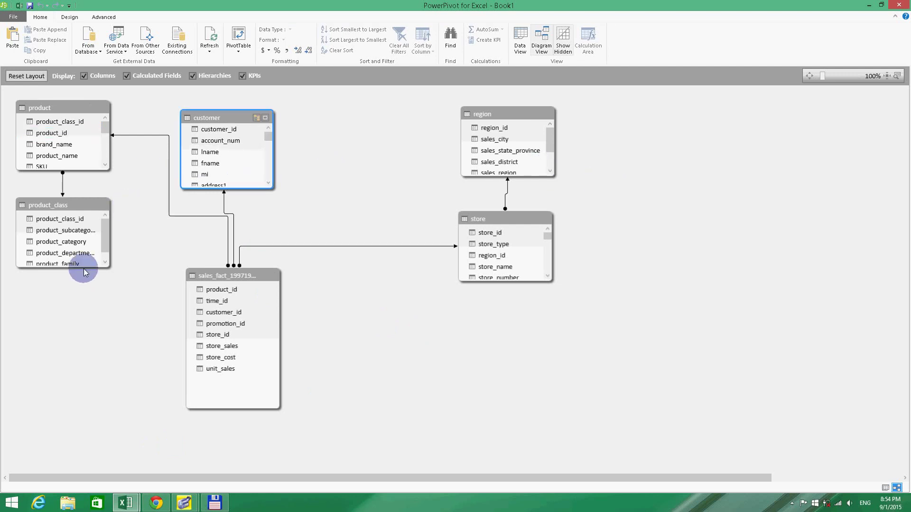
{"action": "left_click_drag", "start_coordinate": [83, 269], "coordinate": [84, 312]}
{"action": "left_click_drag", "start_coordinate": [87, 177], "coordinate": [88, 188]}
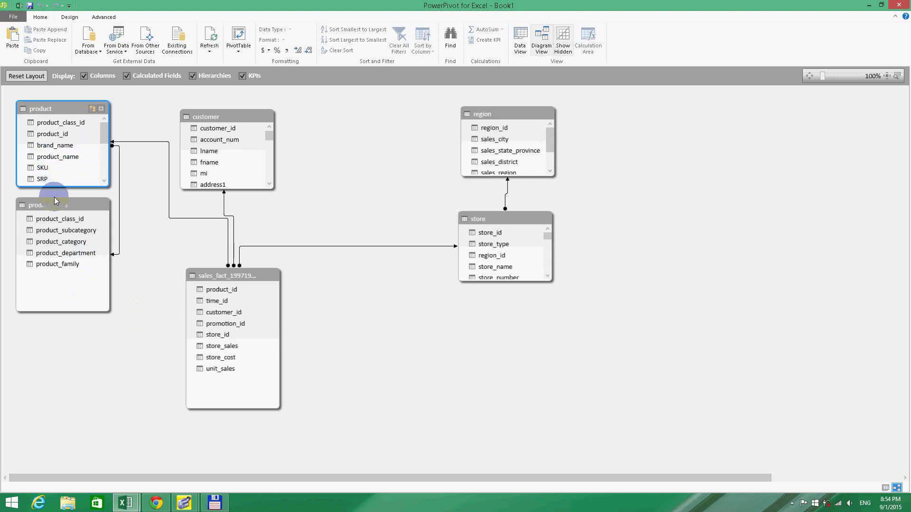
{"action": "left_click_drag", "start_coordinate": [55, 209], "coordinate": [59, 280]}
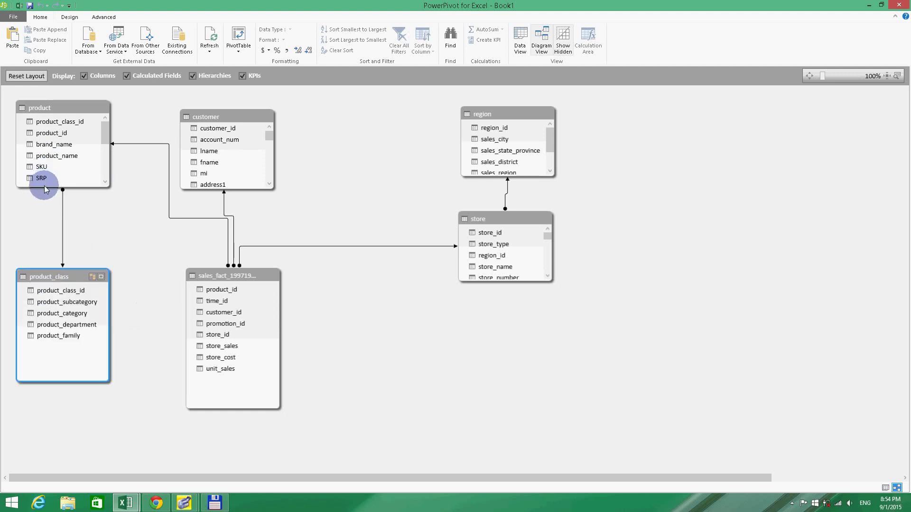
{"action": "left_click_drag", "start_coordinate": [44, 188], "coordinate": [66, 332]}
{"action": "left_click", "coordinate": [74, 374]}
{"action": "left_click", "coordinate": [69, 279]}
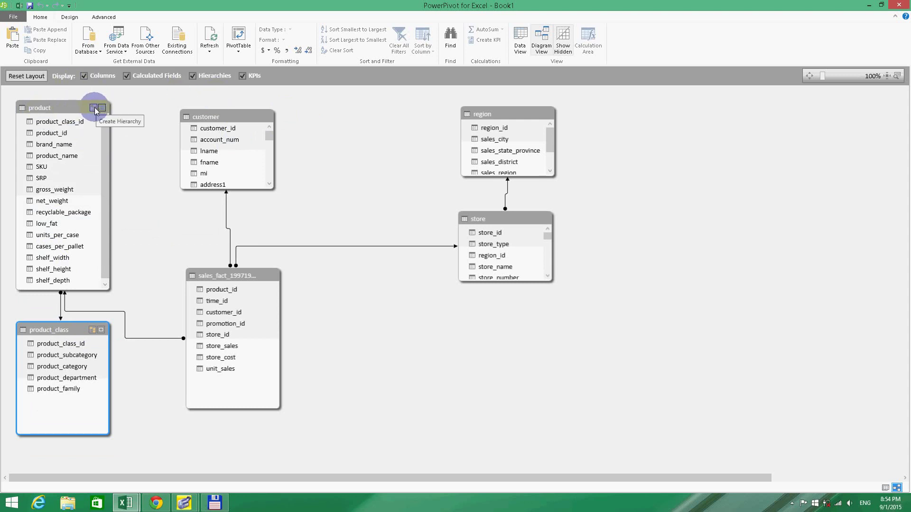
- Create a hierarchy in the product table with product_name as its level, keeping the default hierarchy name
{"action": "left_click", "coordinate": [95, 111]}
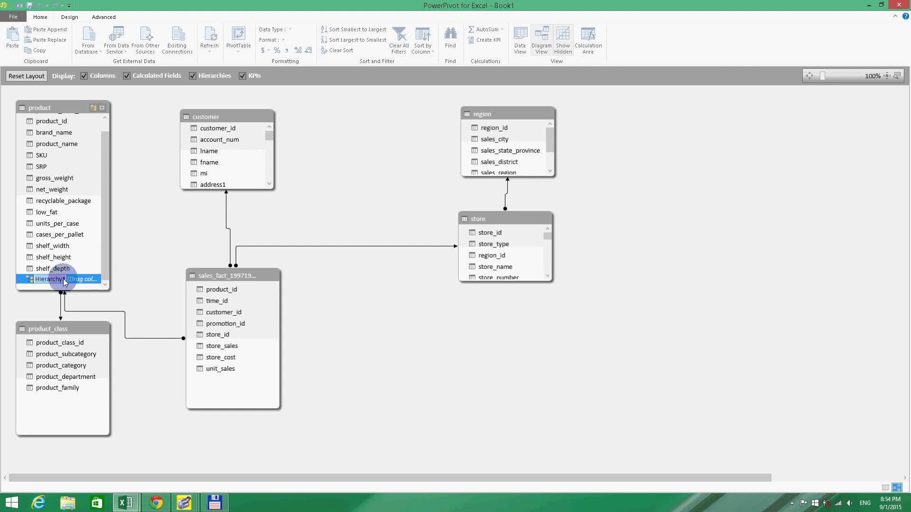
{"action": "left_click", "coordinate": [63, 144]}
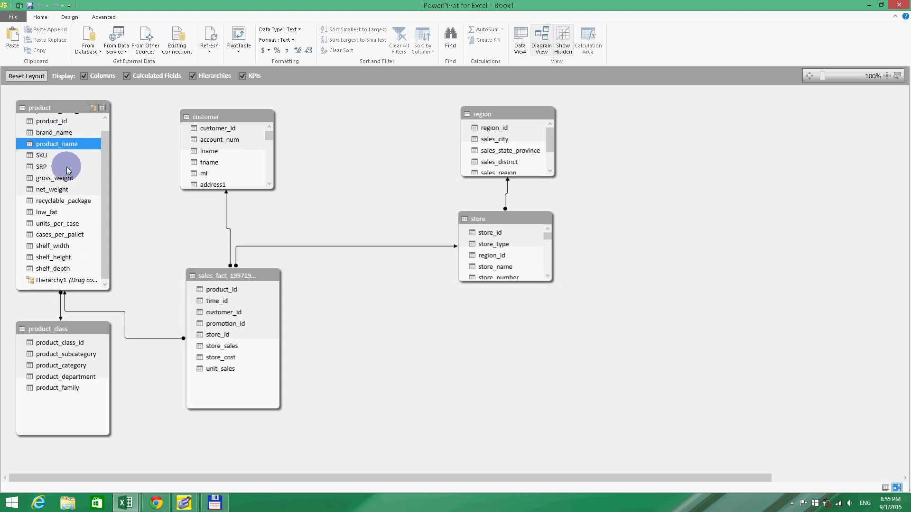
{"action": "left_click_drag", "start_coordinate": [62, 144], "coordinate": [79, 285]}
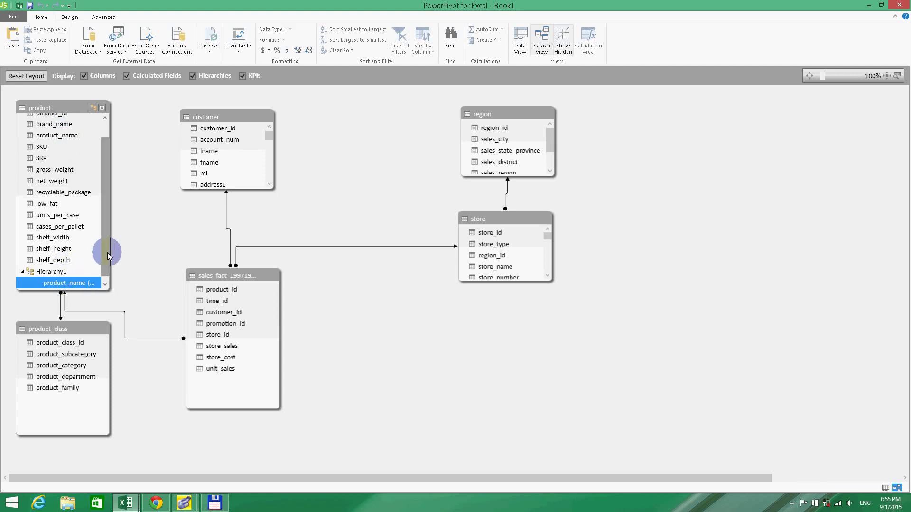
{"action": "scroll", "coordinate": [107, 253], "scroll_direction": "down", "scroll_amount": 1}
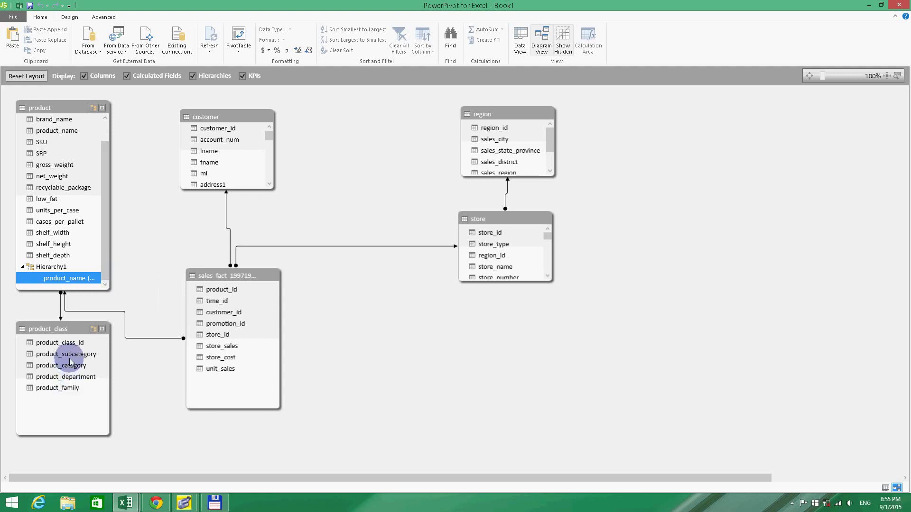
- Create a hierarchy in the product_class table with levels product_family, product_category and product_subcategory, keeping the default name and enlarging the table to fit
{"action": "left_click", "coordinate": [93, 328]}
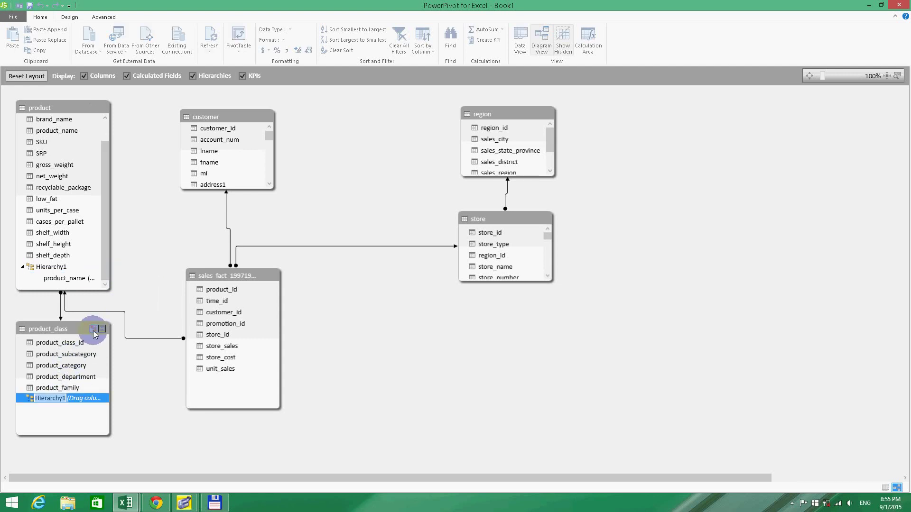
{"action": "left_click", "coordinate": [73, 390]}
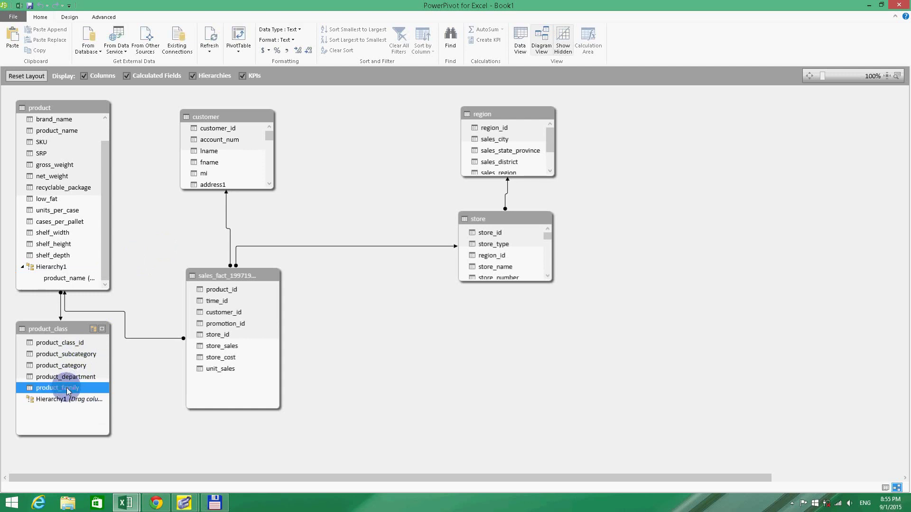
{"action": "left_click_drag", "start_coordinate": [71, 388], "coordinate": [75, 403]}
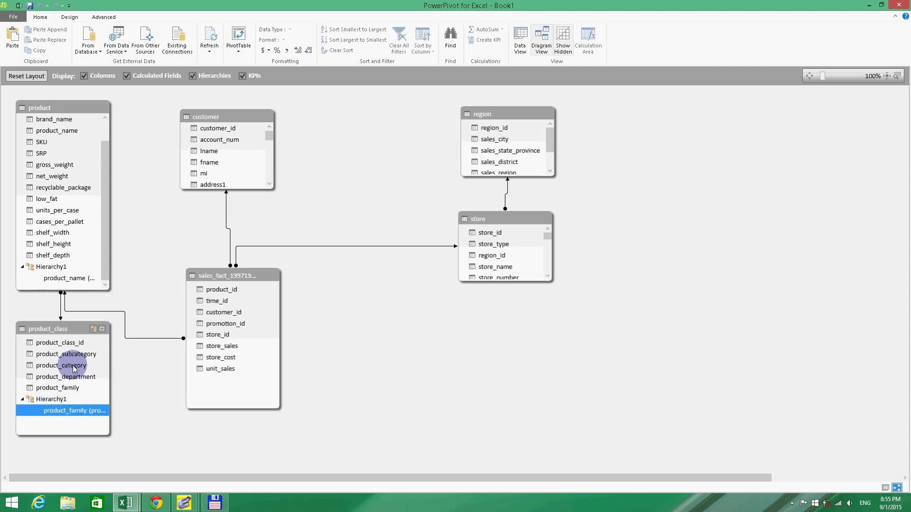
{"action": "left_click_drag", "start_coordinate": [74, 366], "coordinate": [72, 449]}
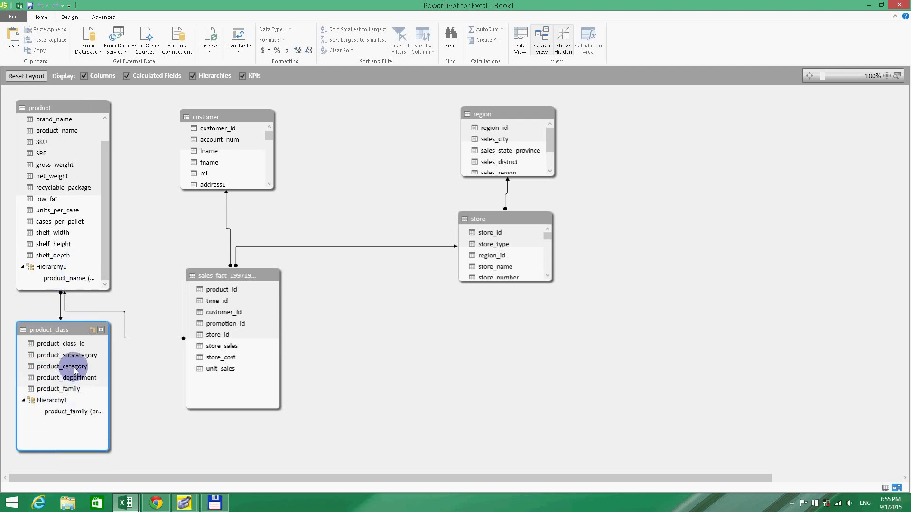
{"action": "left_click_drag", "start_coordinate": [74, 366], "coordinate": [78, 404]}
{"action": "left_click_drag", "start_coordinate": [68, 355], "coordinate": [75, 407]}
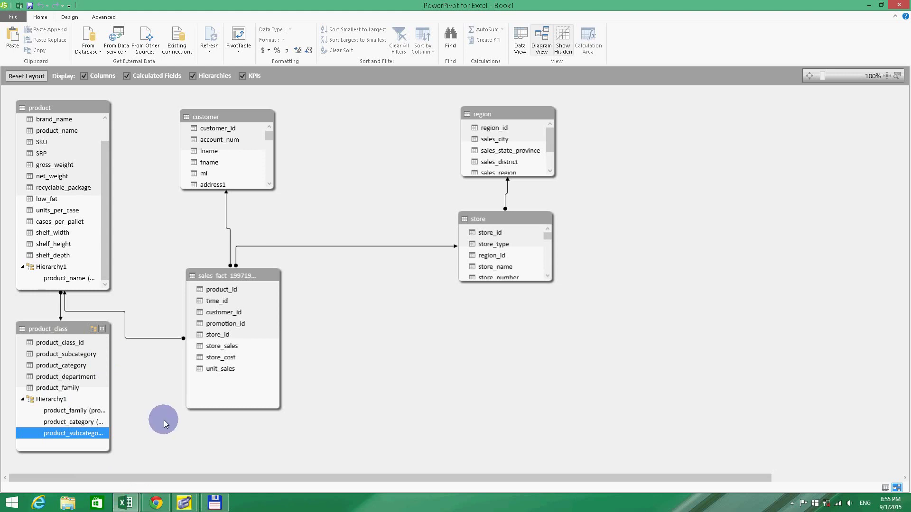
- Switch to the Excel workbook and add the product table's Hierarchy1 to the PivotTable rows
{"action": "mouse_move", "coordinate": [125, 502]}
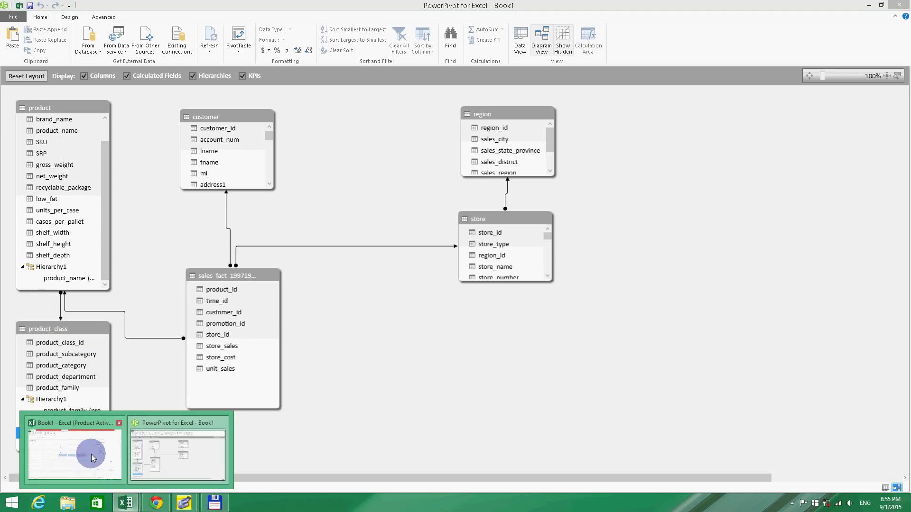
{"action": "left_click", "coordinate": [75, 448]}
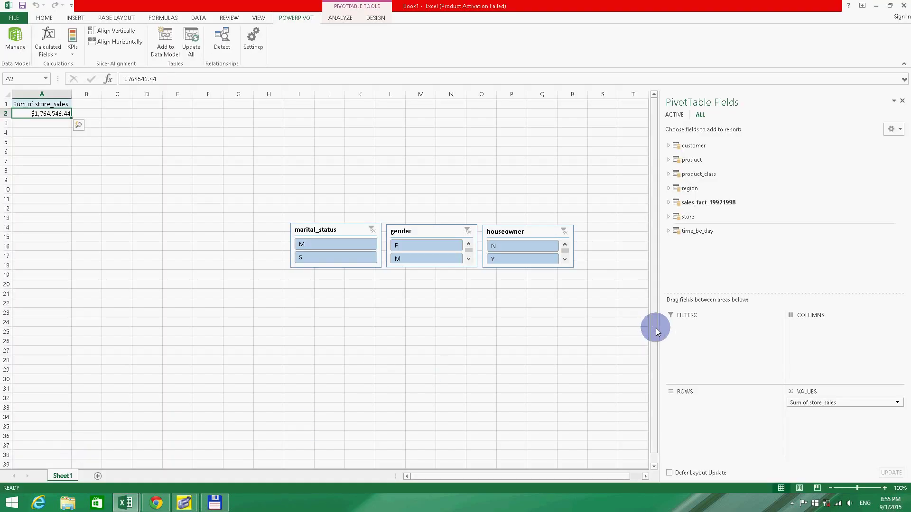
{"action": "left_click", "coordinate": [669, 160]}
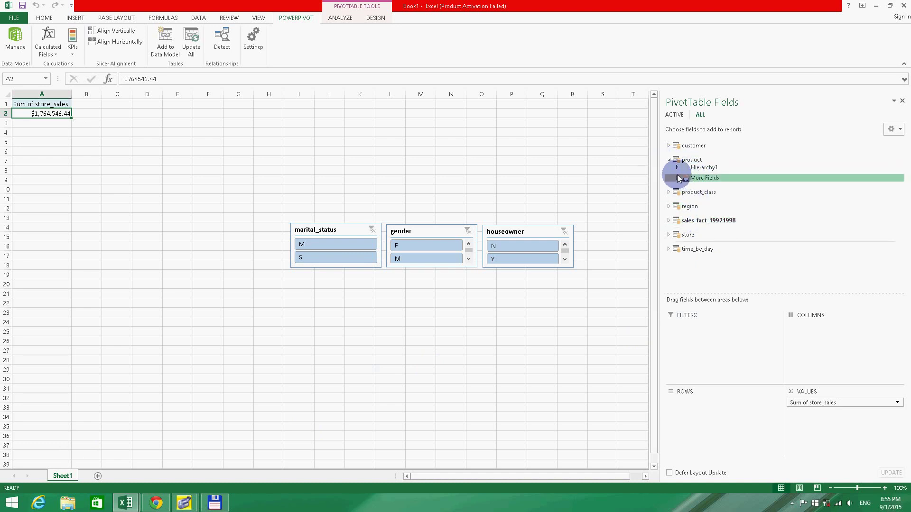
{"action": "left_click", "coordinate": [688, 169]}
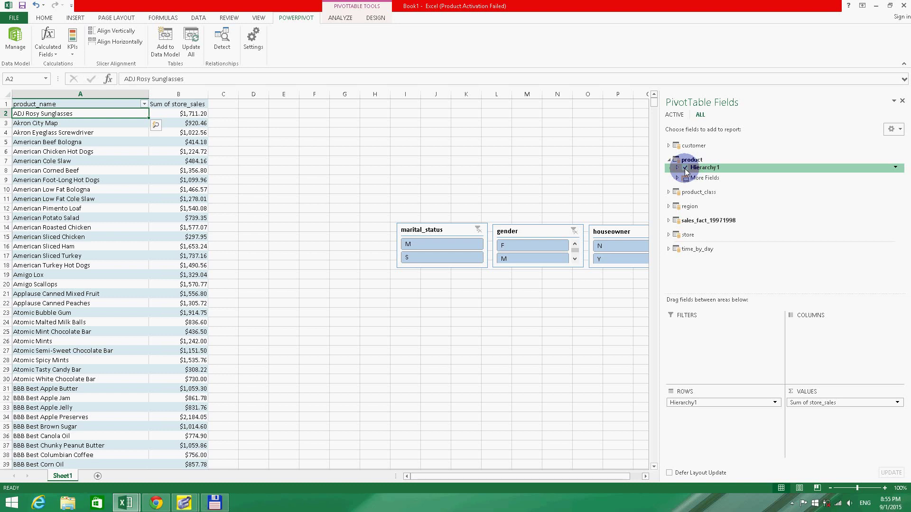
- Add the product_class table's Hierarchy1 to the PivotTable rows and place it above the product hierarchy
{"action": "left_click", "coordinate": [669, 192]}
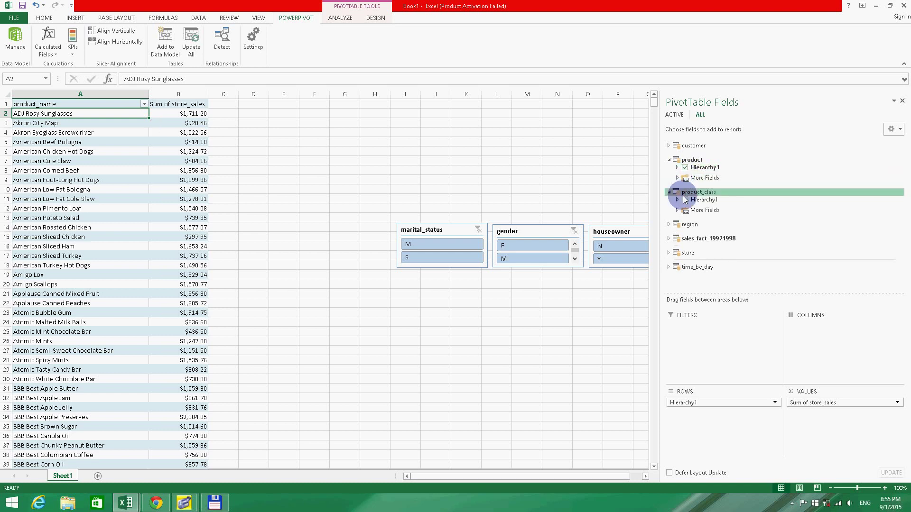
{"action": "left_click", "coordinate": [678, 200]}
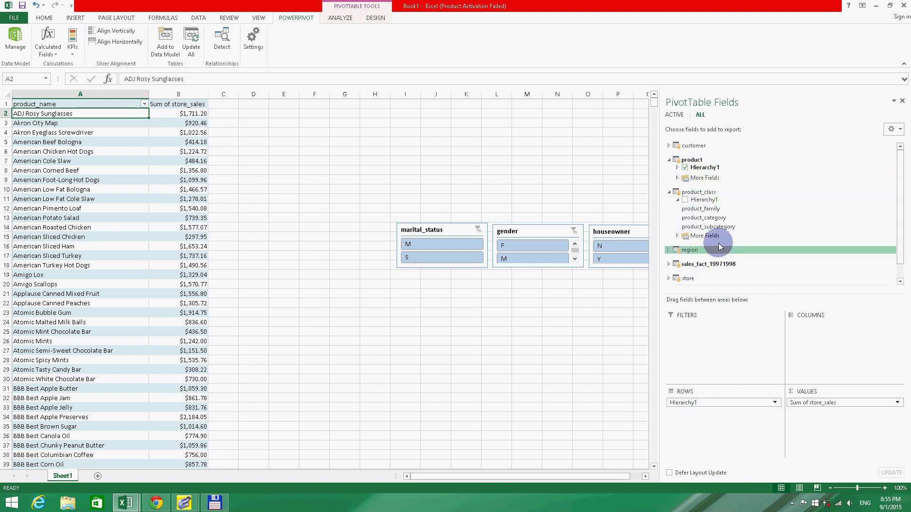
{"action": "left_click_drag", "start_coordinate": [715, 211], "coordinate": [725, 422]}
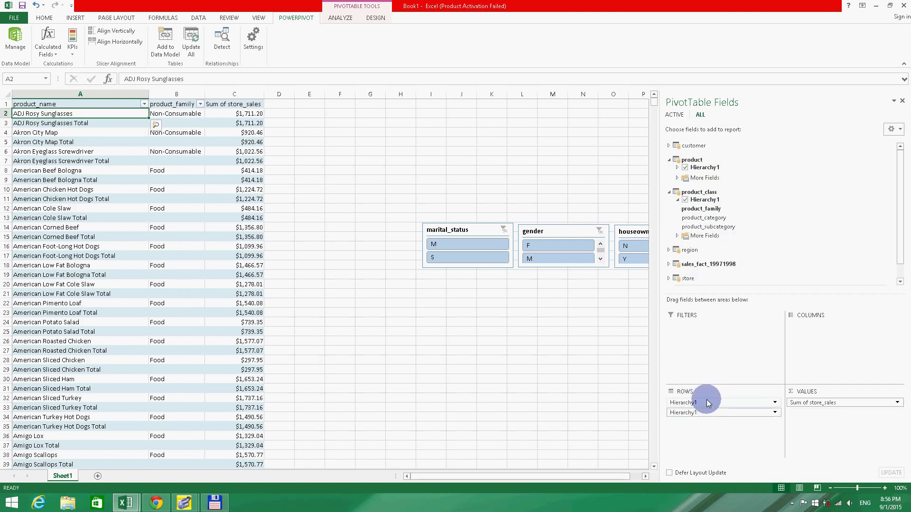
{"action": "left_click", "coordinate": [707, 403]}
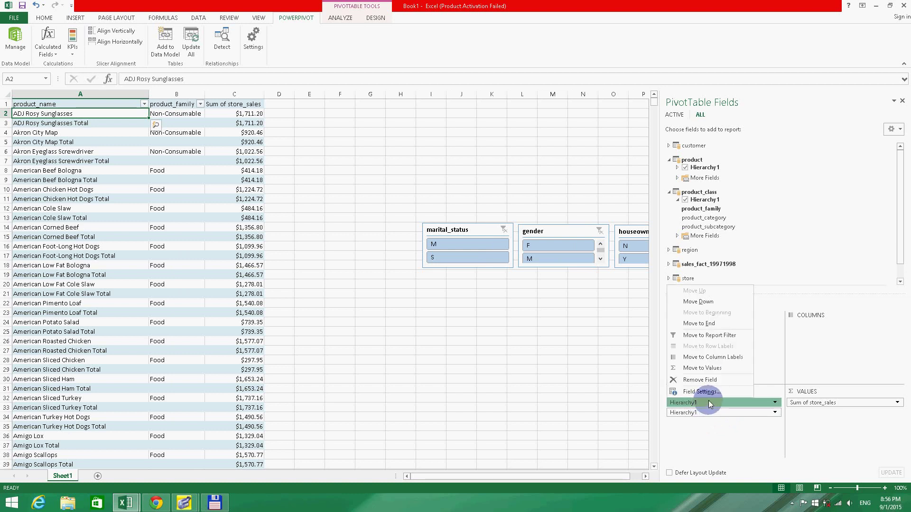
{"action": "left_click_drag", "start_coordinate": [710, 404], "coordinate": [716, 425]}
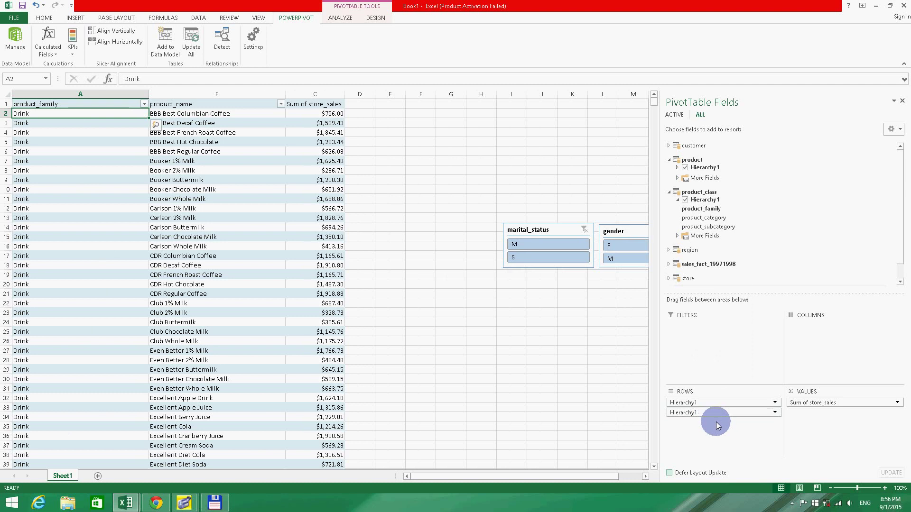
- Remove the product table's hierarchy from the PivotTable rows and drill down into the Drink family
{"action": "left_click_drag", "start_coordinate": [716, 418], "coordinate": [95, 115]}
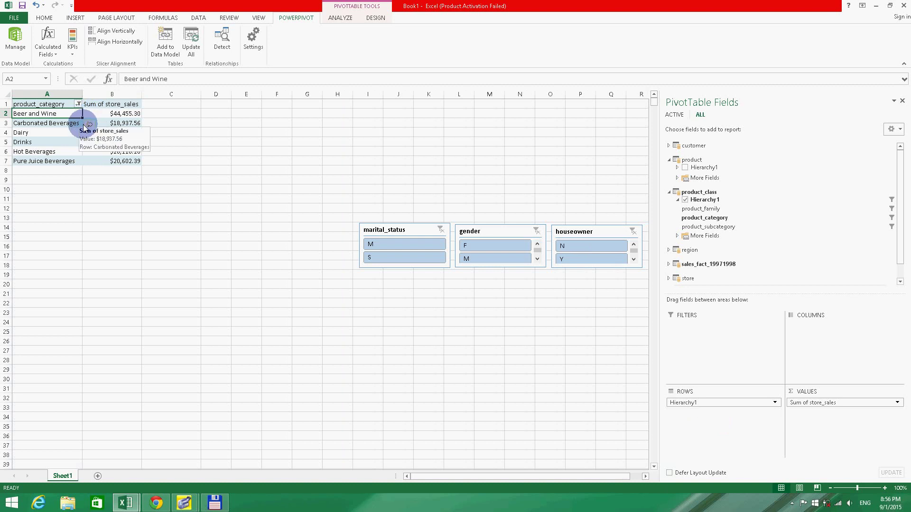
{"action": "left_click", "coordinate": [758, 425]}
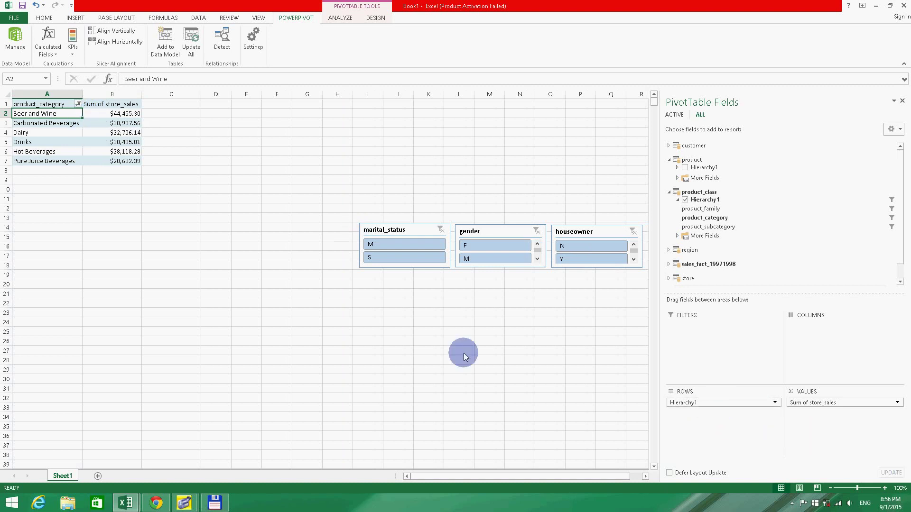
- Switch to the PowerPivot window and delete the product table's Hierarchy1 from the model
{"action": "mouse_move", "coordinate": [125, 503]}
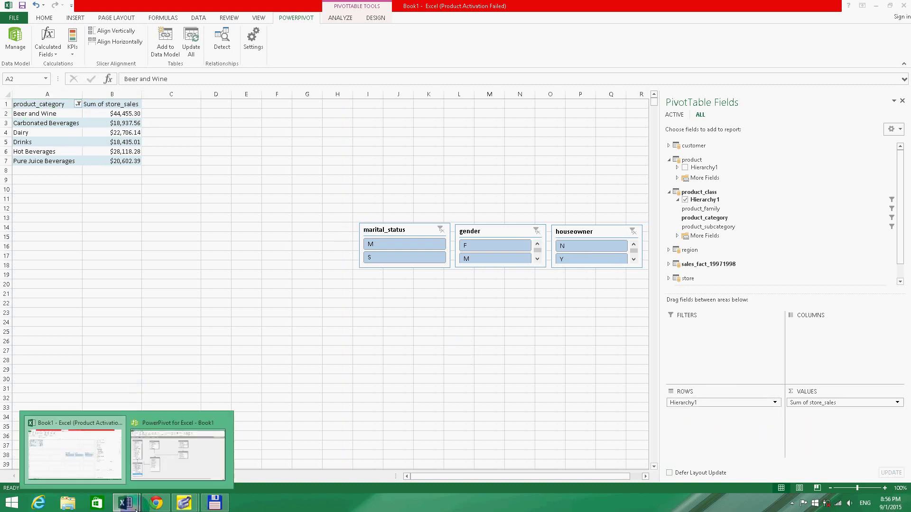
{"action": "left_click", "coordinate": [138, 450]}
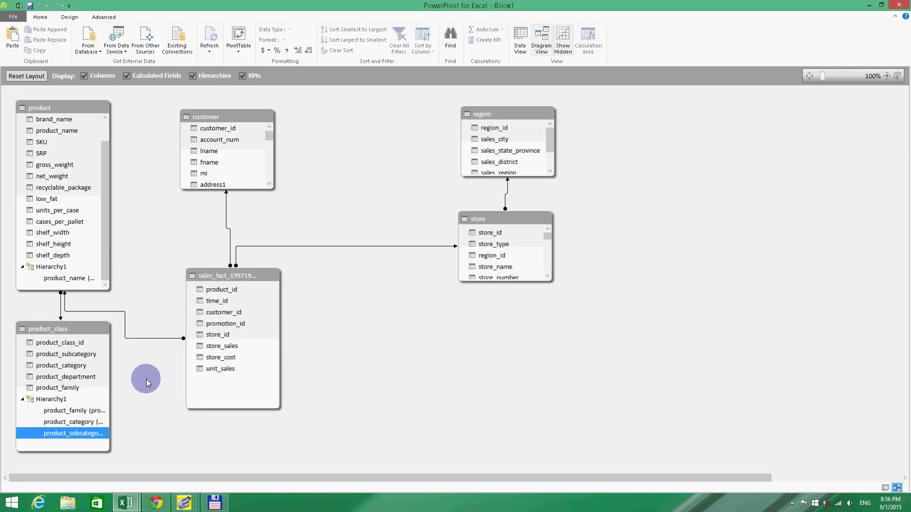
{"action": "left_click", "coordinate": [72, 279]}
{"action": "right_click", "coordinate": [59, 268]}
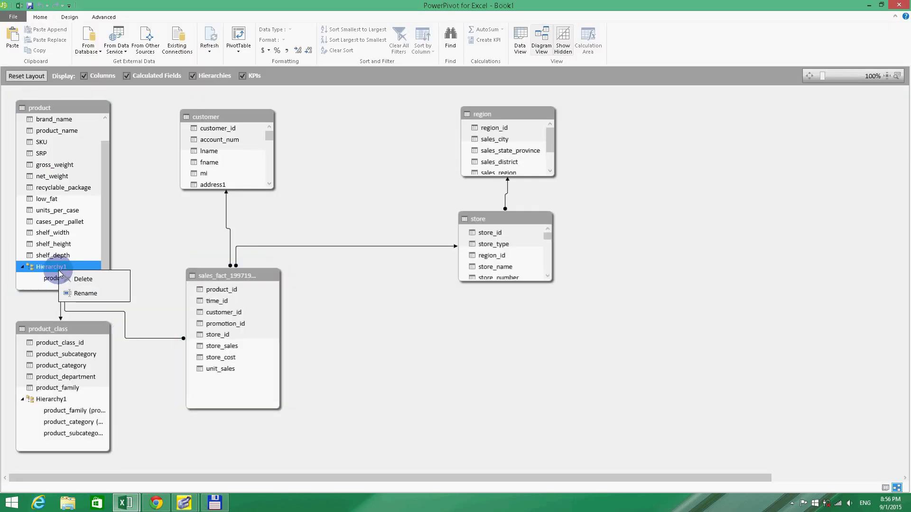
{"action": "left_click", "coordinate": [88, 280]}
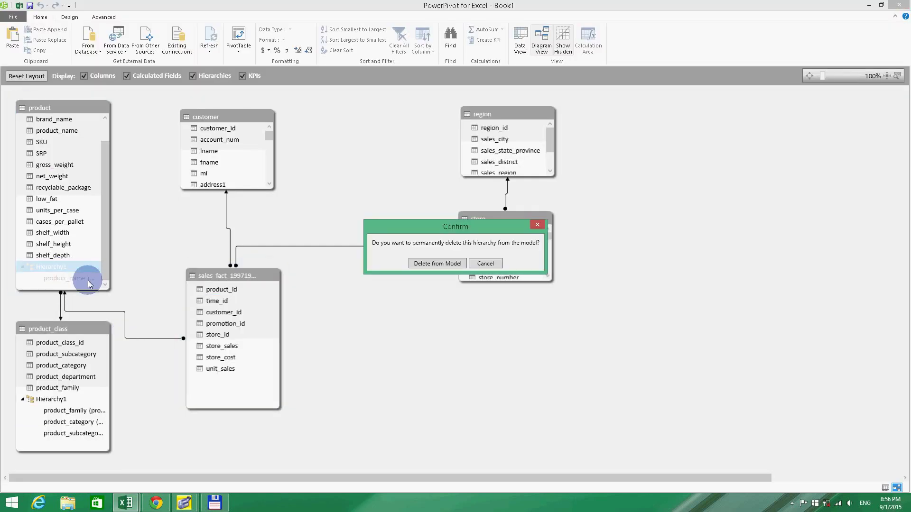
{"action": "left_click", "coordinate": [437, 263]}
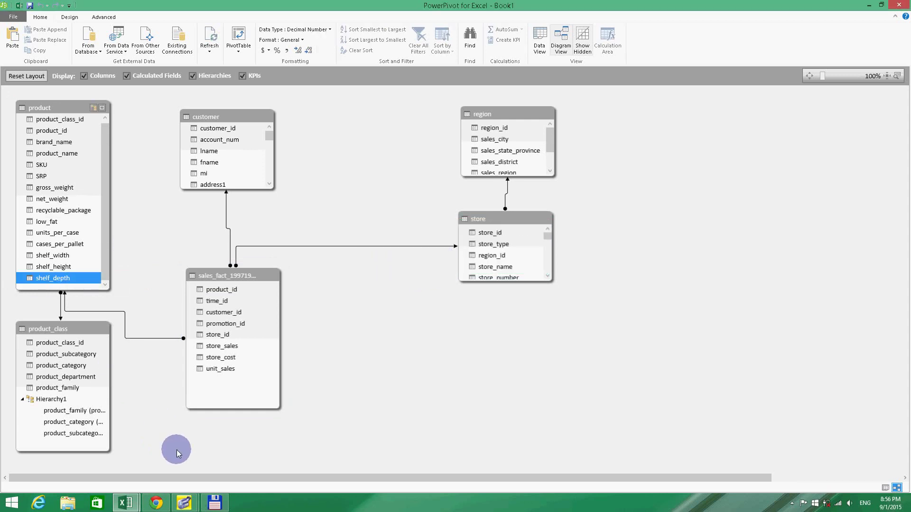
- Switch back to the Excel workbook, drill down into Beer and Wine, and try to drill further into Wine
{"action": "mouse_move", "coordinate": [126, 502]}
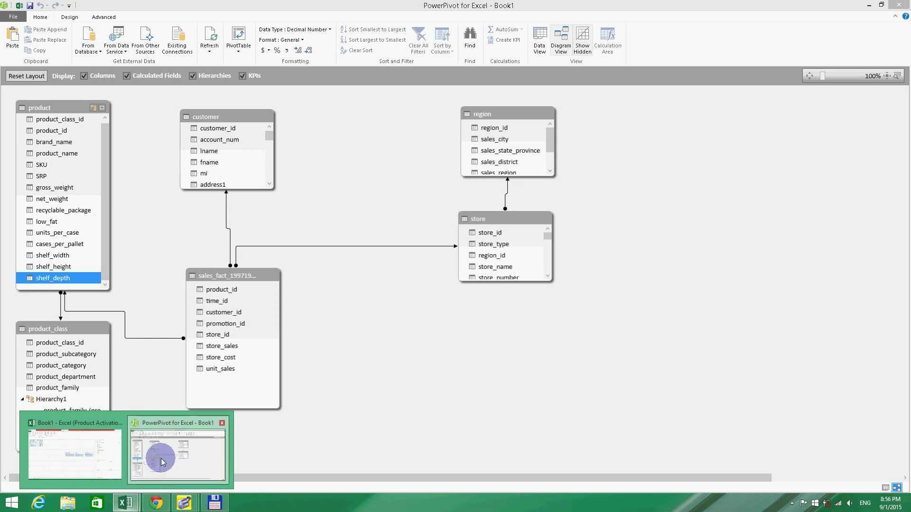
{"action": "left_click", "coordinate": [100, 448]}
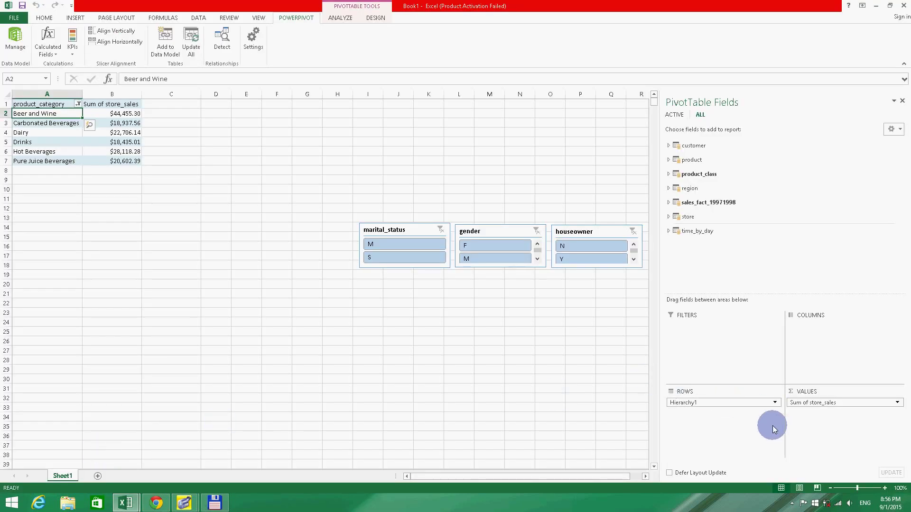
{"action": "double_click", "coordinate": [47, 116]}
{"action": "left_click", "coordinate": [32, 125]}
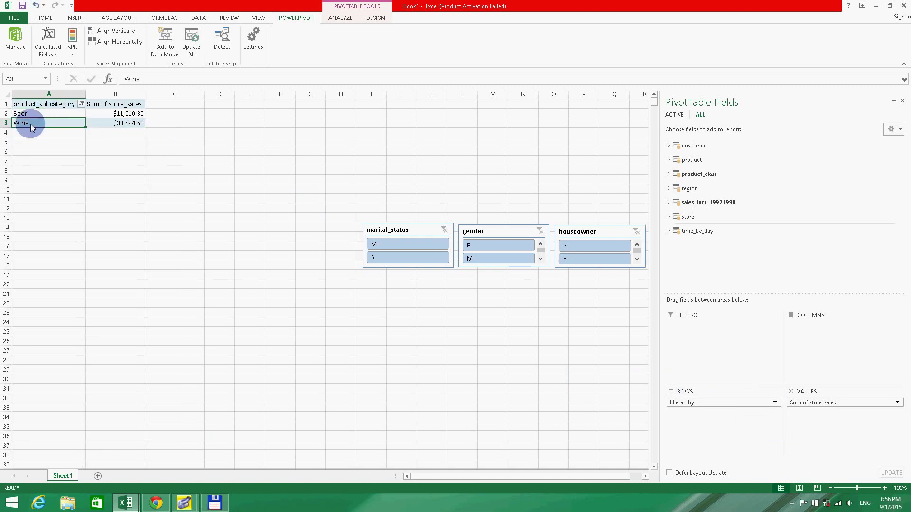
{"action": "double_click", "coordinate": [31, 127]}
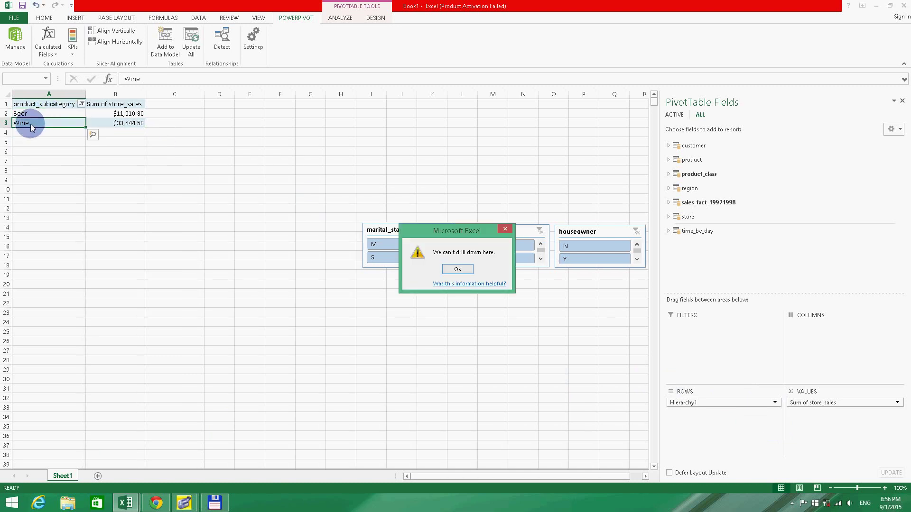
{"action": "left_click", "coordinate": [458, 269]}
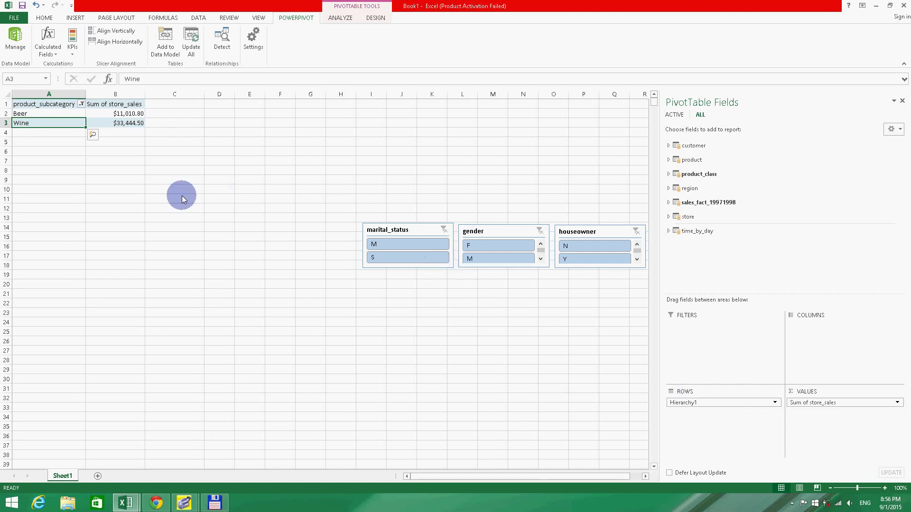
- Try to collapse the PivotTable's product_subcategory level from its header
{"action": "left_click", "coordinate": [81, 104]}
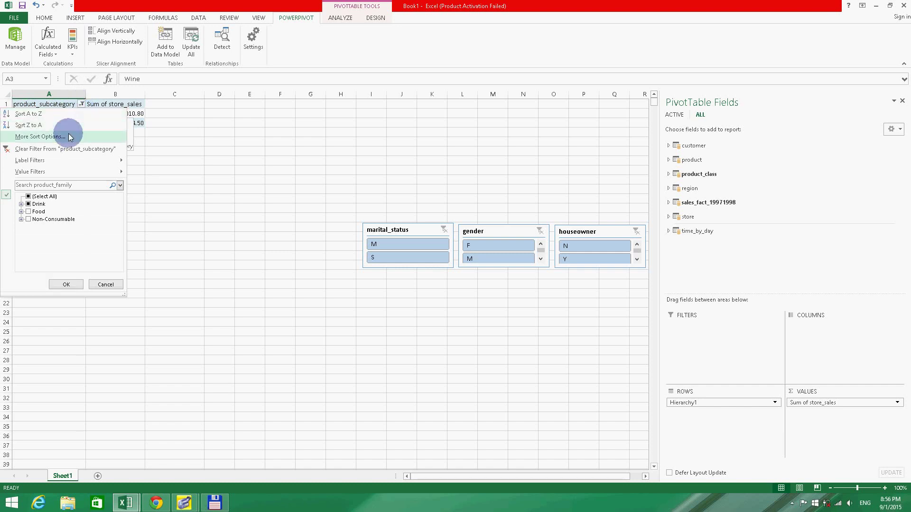
{"action": "left_click", "coordinate": [113, 284]}
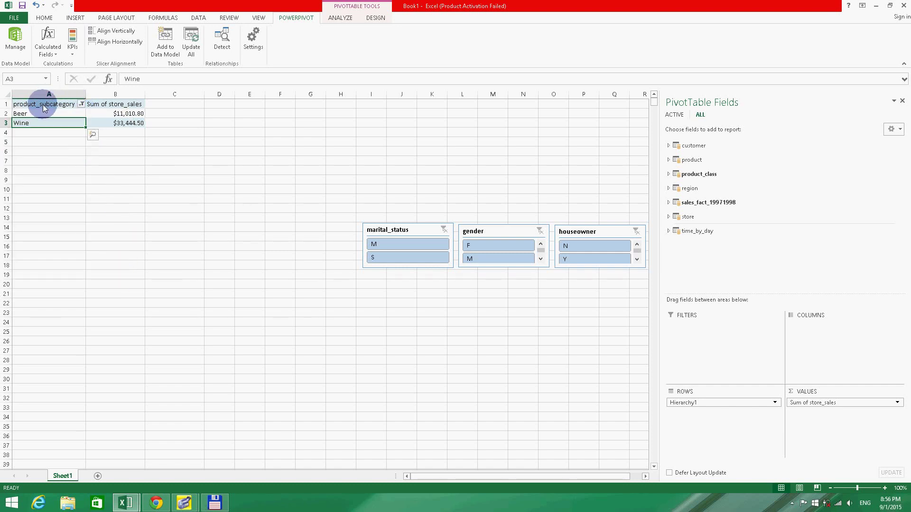
{"action": "right_click", "coordinate": [43, 108]}
{"action": "mouse_move", "coordinate": [99, 184]}
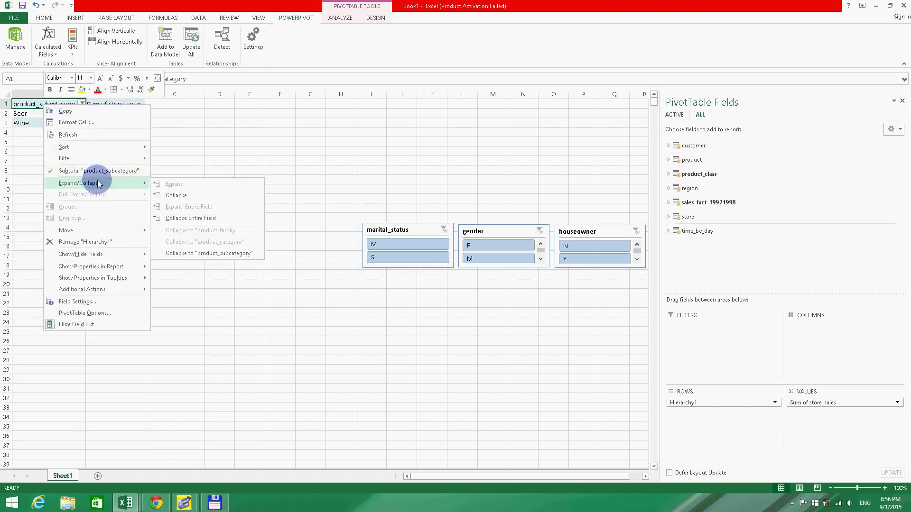
{"action": "left_click", "coordinate": [177, 195]}
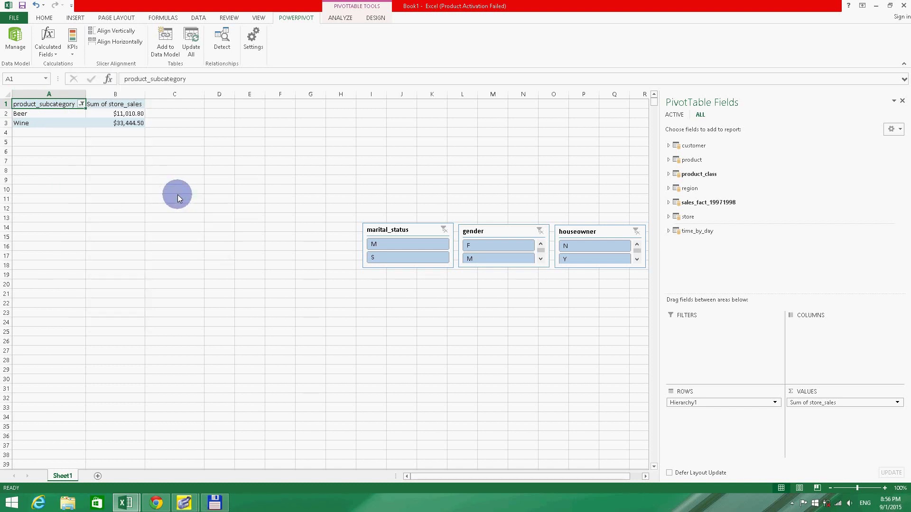
- Drill the PivotTable rows up from the Beer subcategory to the product_family level
{"action": "right_click", "coordinate": [36, 114]}
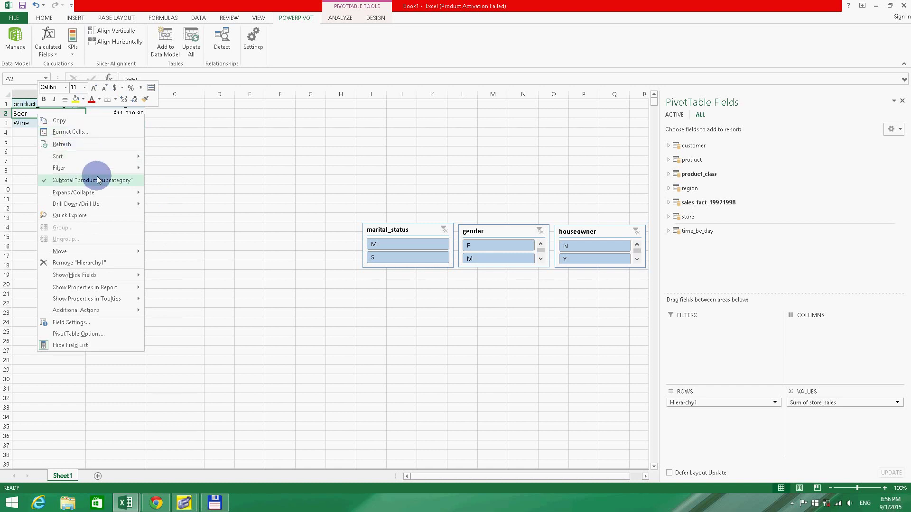
{"action": "mouse_move", "coordinate": [112, 204]}
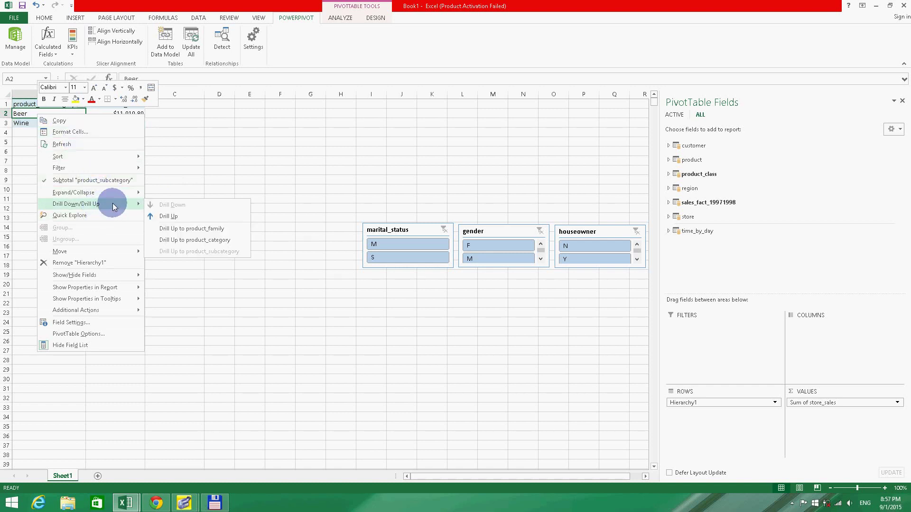
{"action": "left_click", "coordinate": [195, 228]}
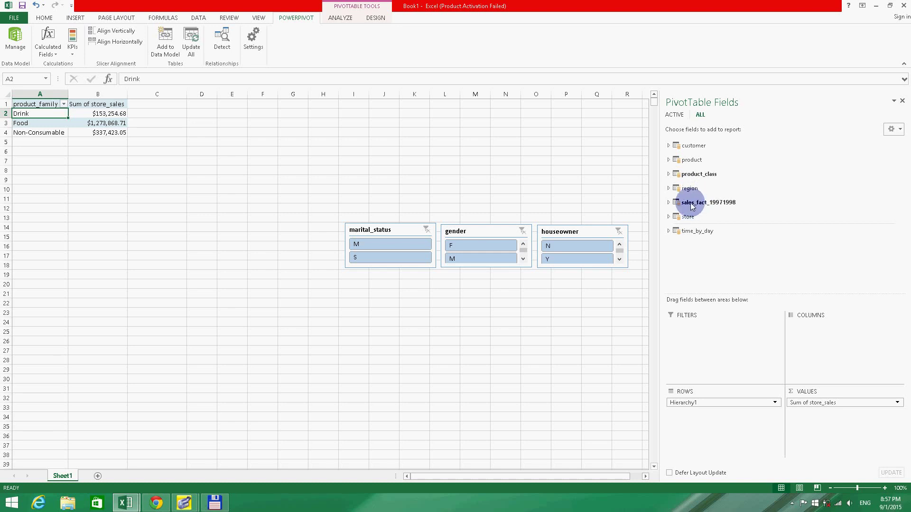
- Switch to the PowerPivot window, move the store table lower in the diagram and enlarge the region table to show all its columns
{"action": "left_click", "coordinate": [669, 188]}
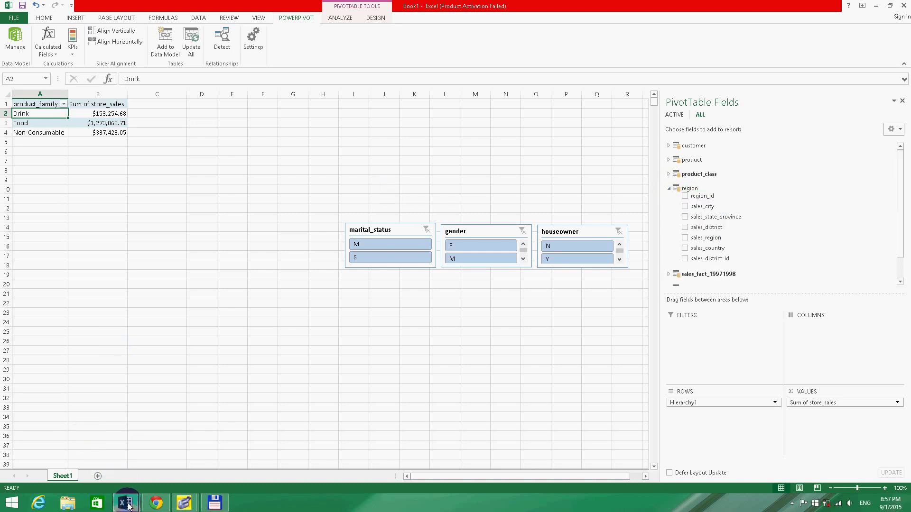
{"action": "mouse_move", "coordinate": [122, 498]}
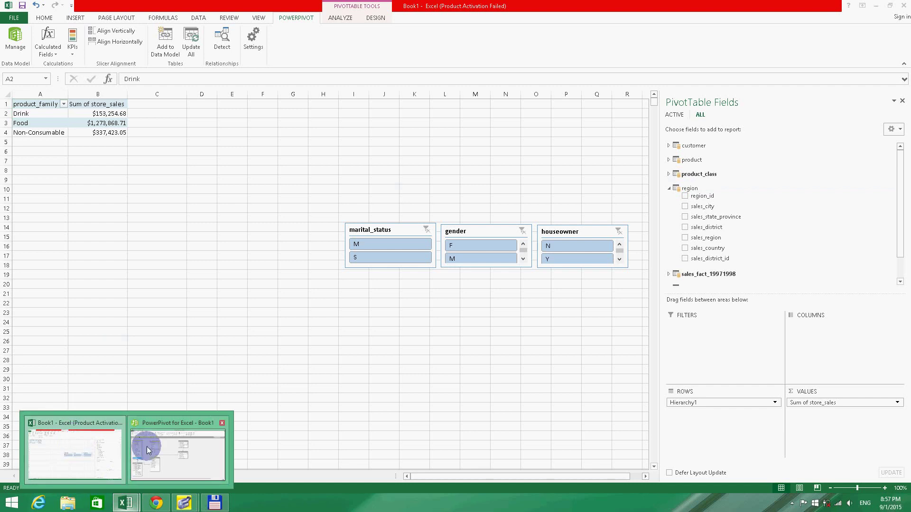
{"action": "left_click", "coordinate": [163, 457]}
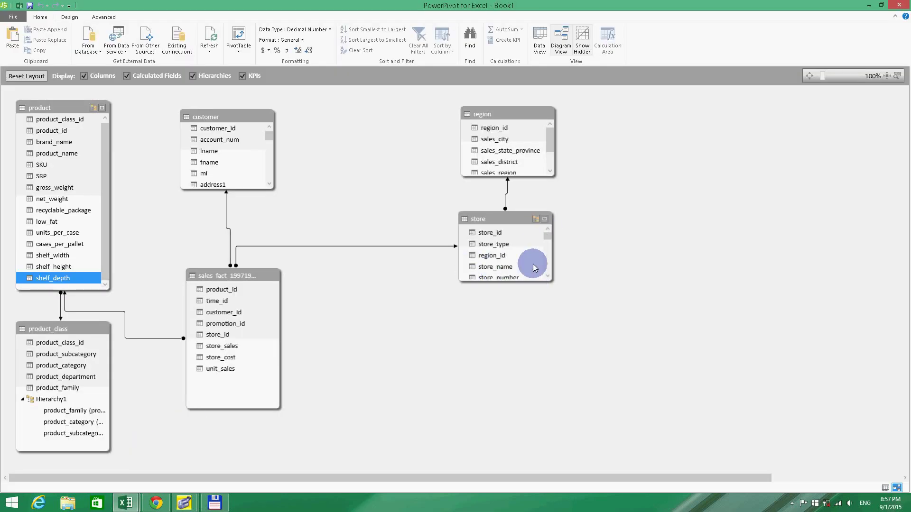
{"action": "left_click_drag", "start_coordinate": [518, 221], "coordinate": [520, 275]}
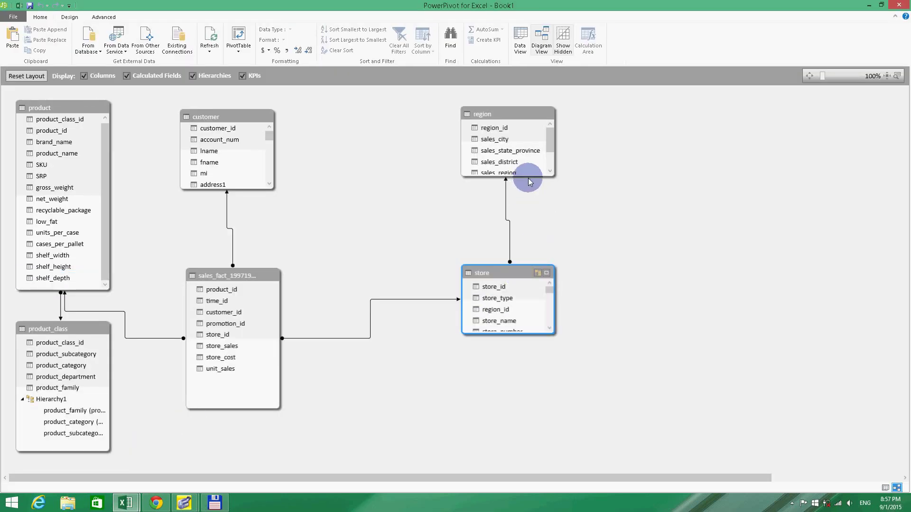
{"action": "left_click_drag", "start_coordinate": [528, 178], "coordinate": [534, 227]}
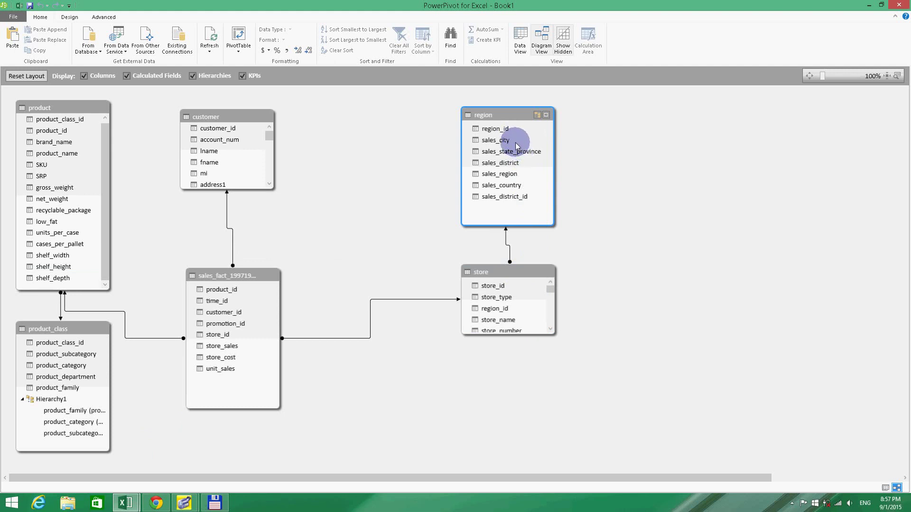
- Create a hierarchy in the region table with the levels sales_country, sales_region, sales_district and sales_city, enlarging the table to fit
{"action": "left_click", "coordinate": [538, 117]}
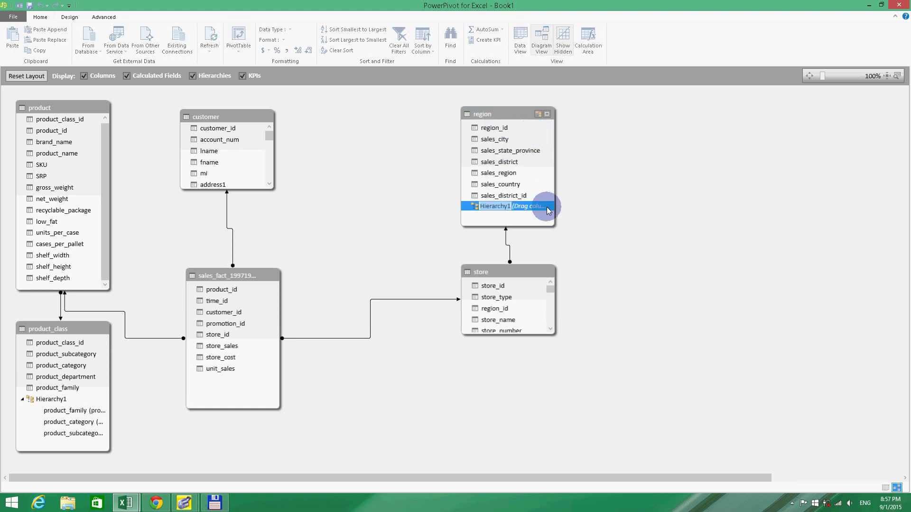
{"action": "left_click", "coordinate": [530, 228]}
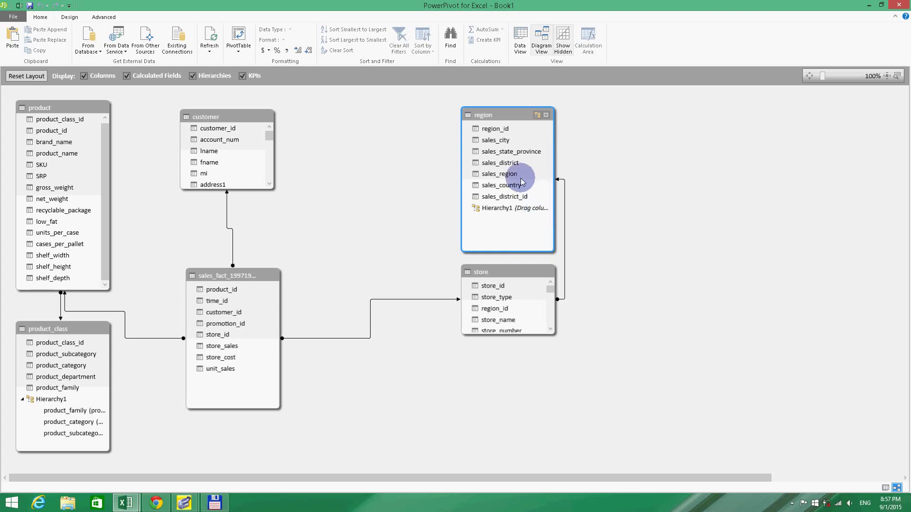
{"action": "left_click_drag", "start_coordinate": [510, 174], "coordinate": [522, 217]}
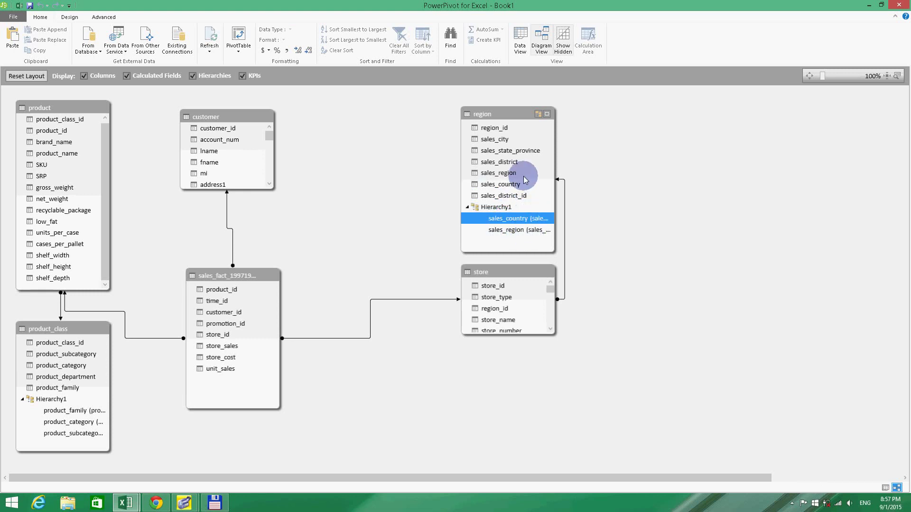
{"action": "left_click_drag", "start_coordinate": [505, 161], "coordinate": [520, 207]}
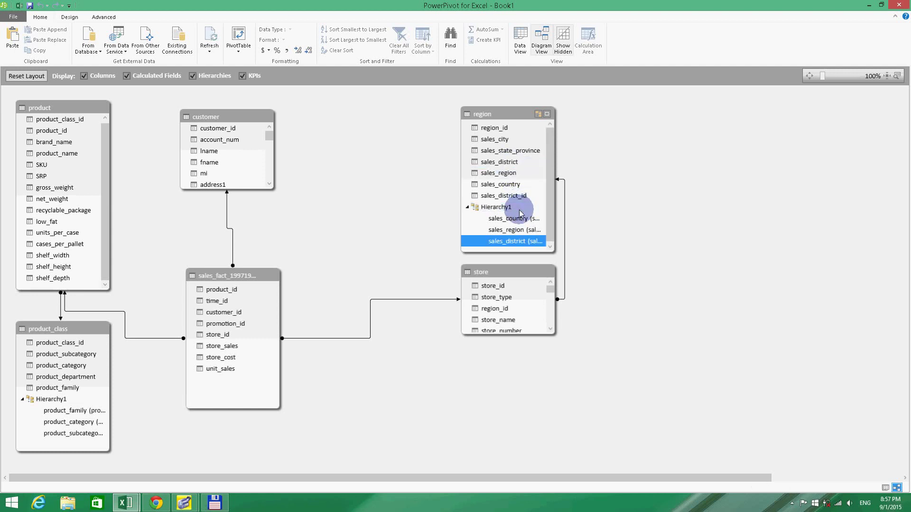
{"action": "left_click", "coordinate": [519, 256]}
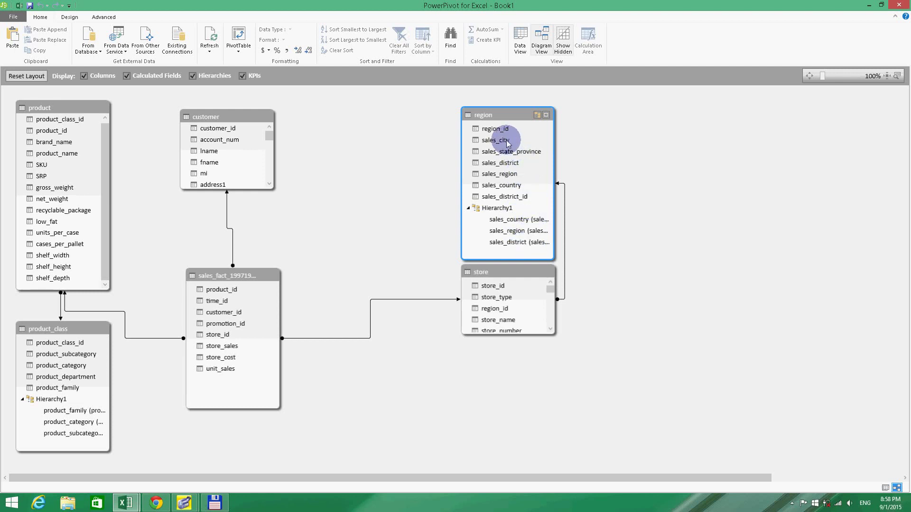
{"action": "left_click_drag", "start_coordinate": [507, 141], "coordinate": [512, 247]}
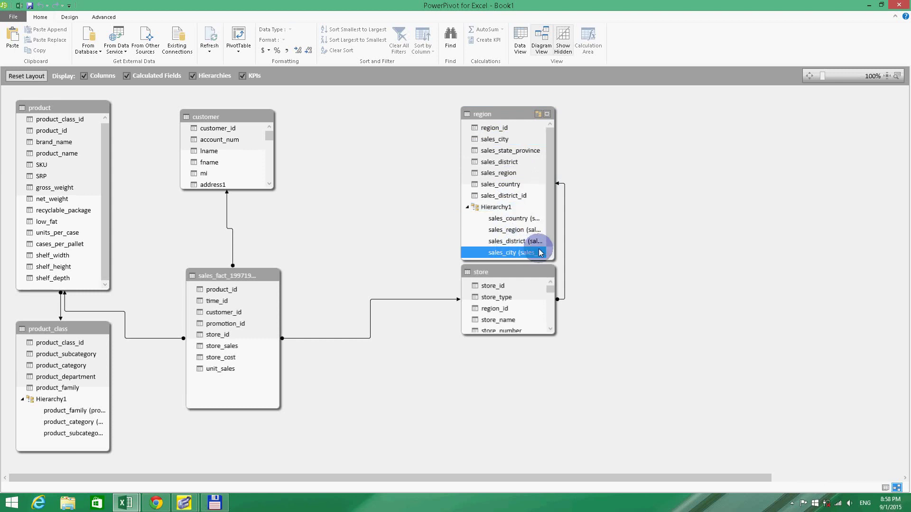
- Rename the region table's hierarchy as Hierarchy_Reg
{"action": "left_click", "coordinate": [508, 209]}
{"action": "right_click", "coordinate": [508, 208]}
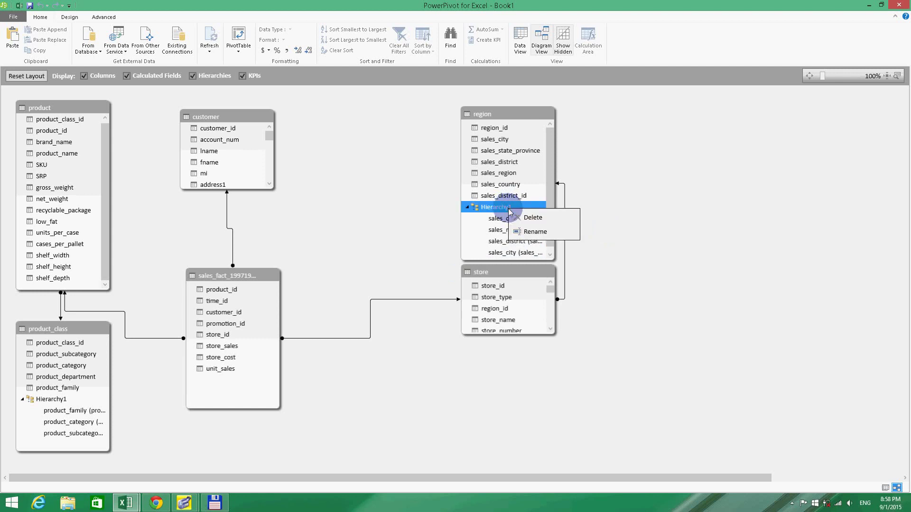
{"action": "left_click", "coordinate": [535, 232]}
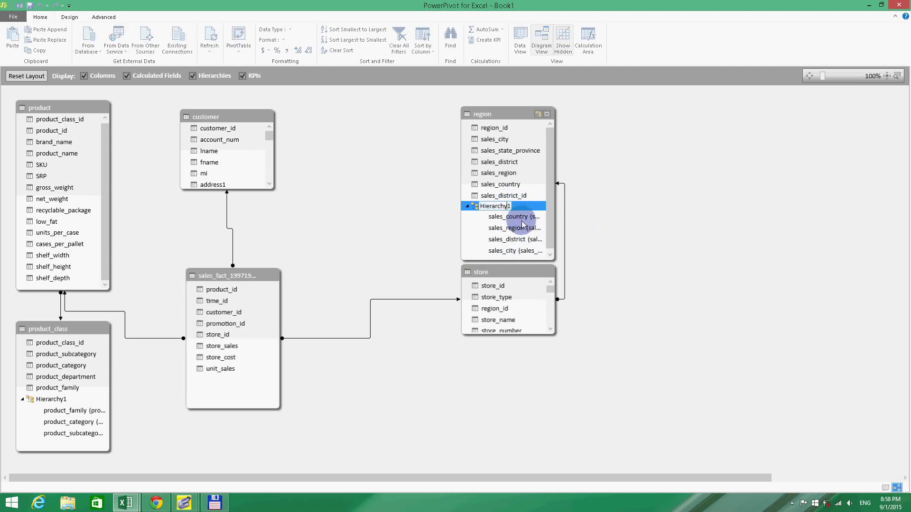
{"action": "key", "text": "Delete"}
{"action": "type", "text": "_Reg"}
- Rename the product_class table's hierarchy as Hierarchy_ProdClass
{"action": "left_click", "coordinate": [53, 400]}
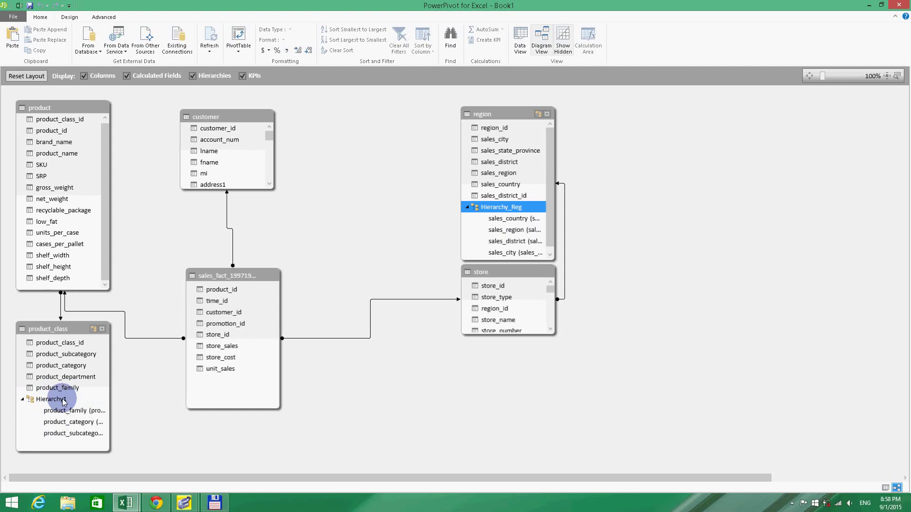
{"action": "right_click", "coordinate": [63, 401]}
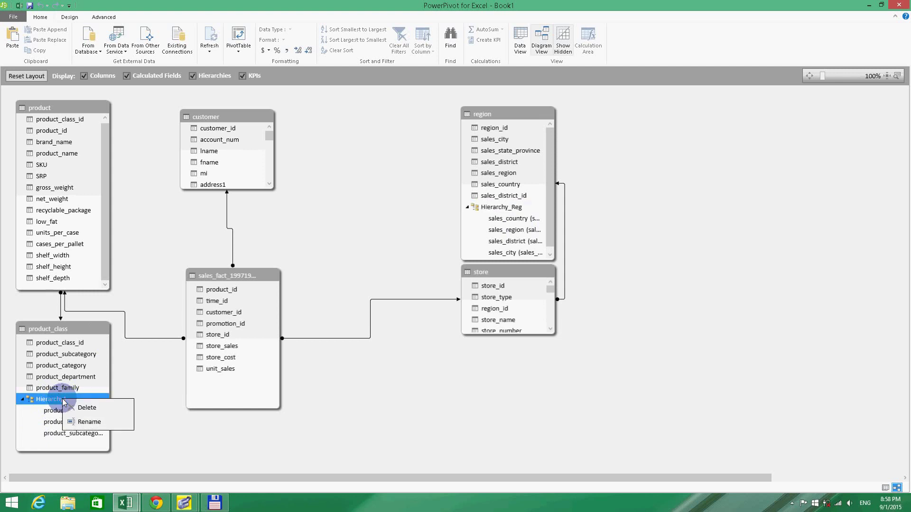
{"action": "left_click", "coordinate": [80, 423]}
{"action": "key", "text": "End"}
{"action": "key", "text": "shift+Left"}
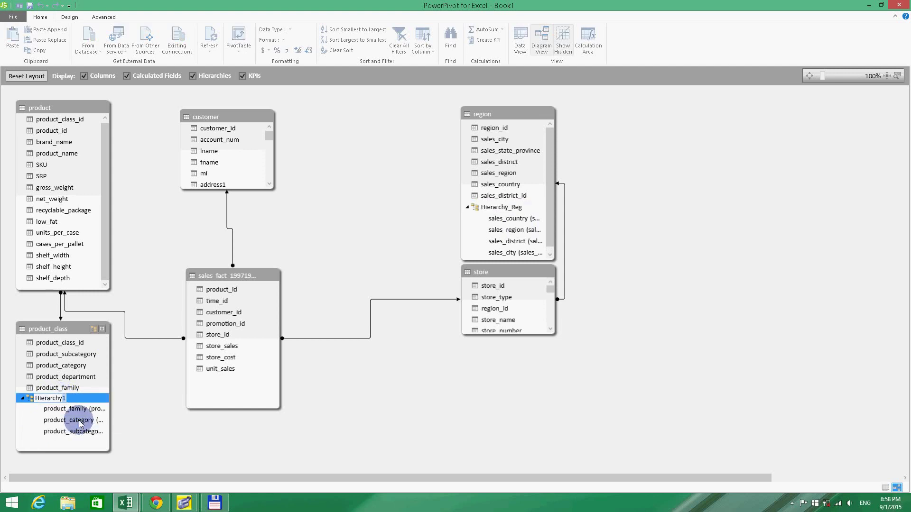
{"action": "type", "text": "_ProdClass"}
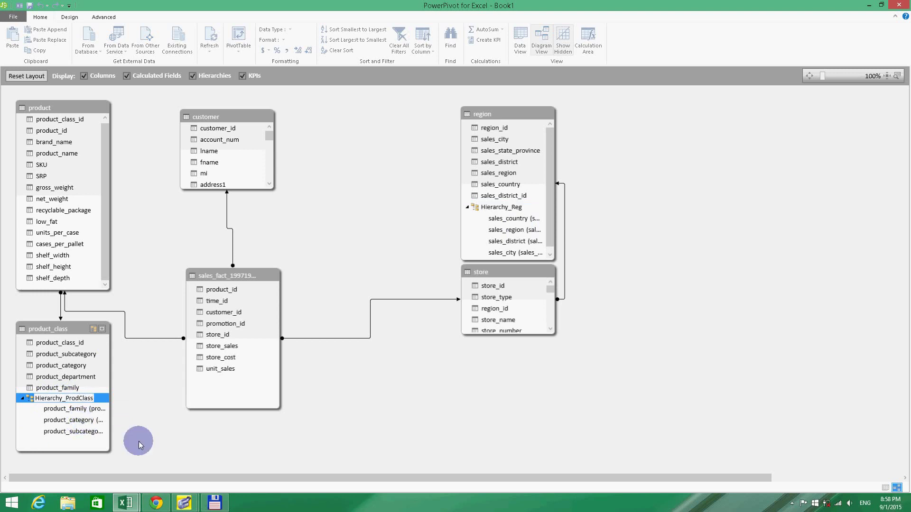
{"action": "key", "text": "Return"}
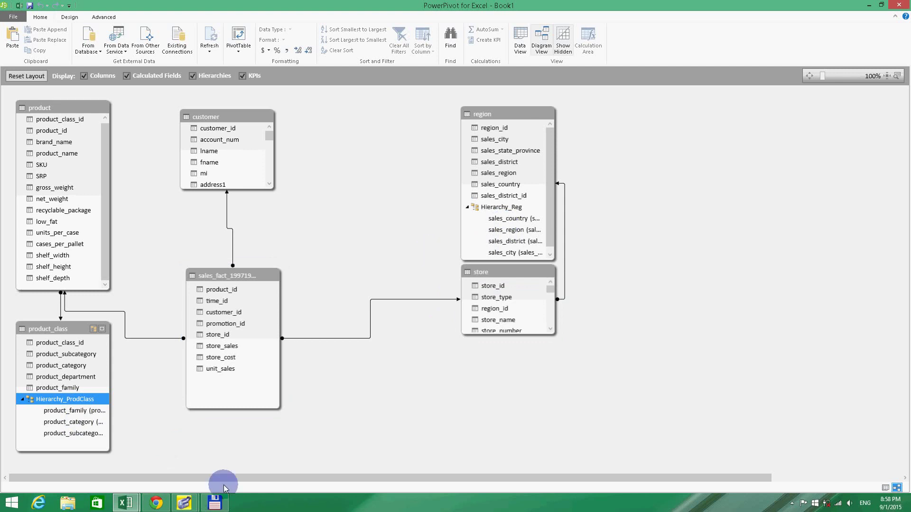
- Switch back to the Excel workbook and place Hierarchy_Reg in the PivotTable's columns and Hierarchy_ProdClass in its rows
{"action": "mouse_move", "coordinate": [127, 502]}
{"action": "left_click", "coordinate": [56, 447]}
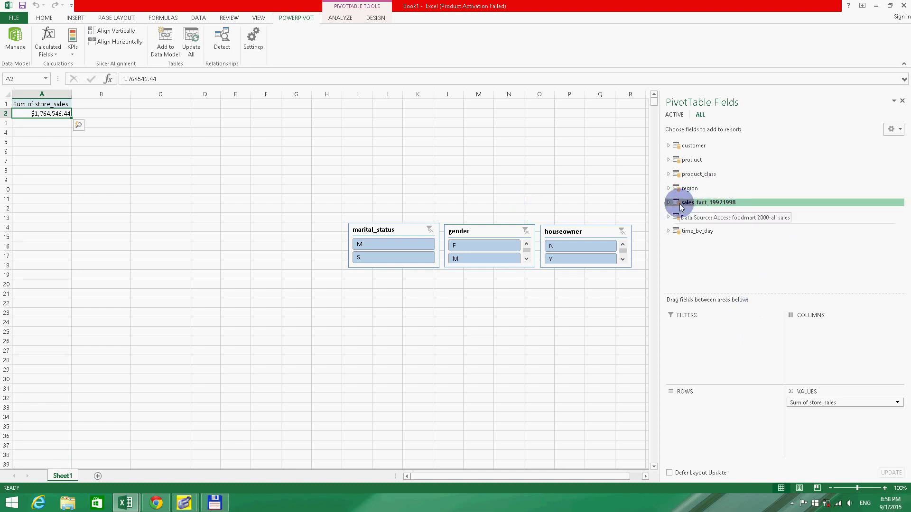
{"action": "left_click", "coordinate": [669, 188]}
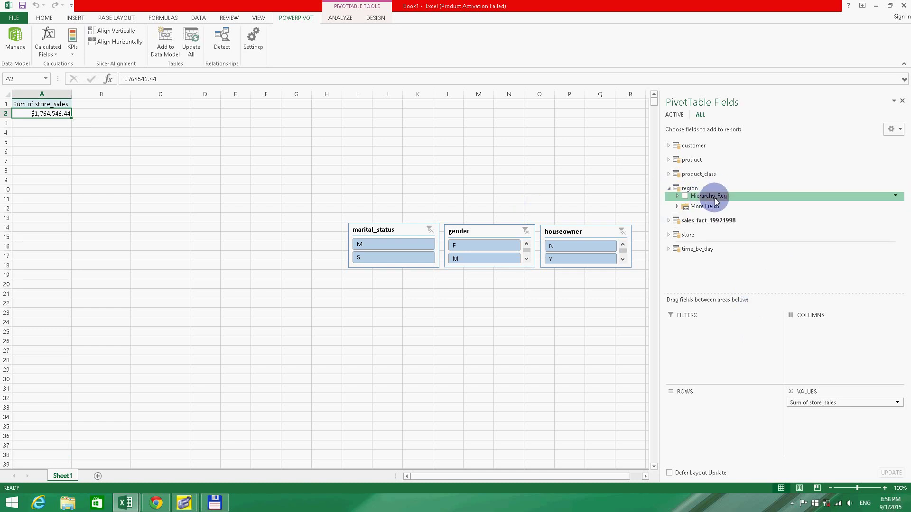
{"action": "left_click_drag", "start_coordinate": [820, 320], "coordinate": [823, 324]}
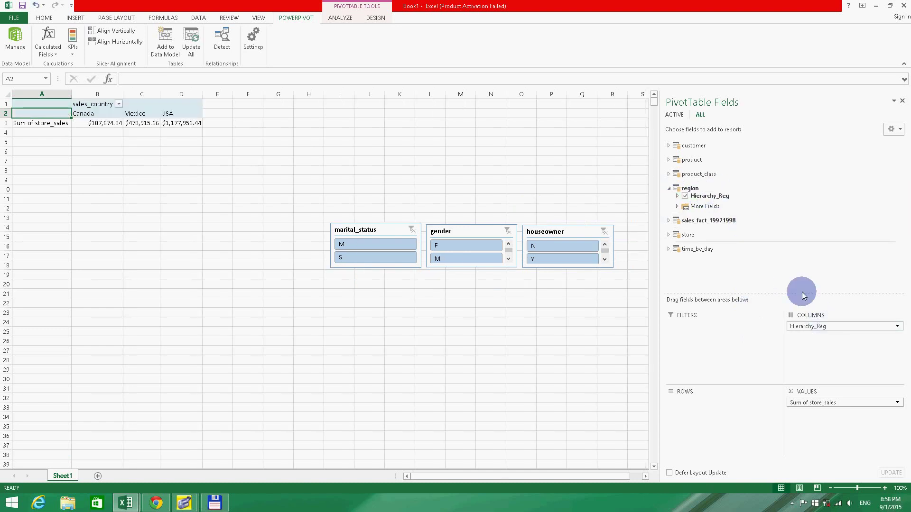
{"action": "left_click", "coordinate": [669, 174]}
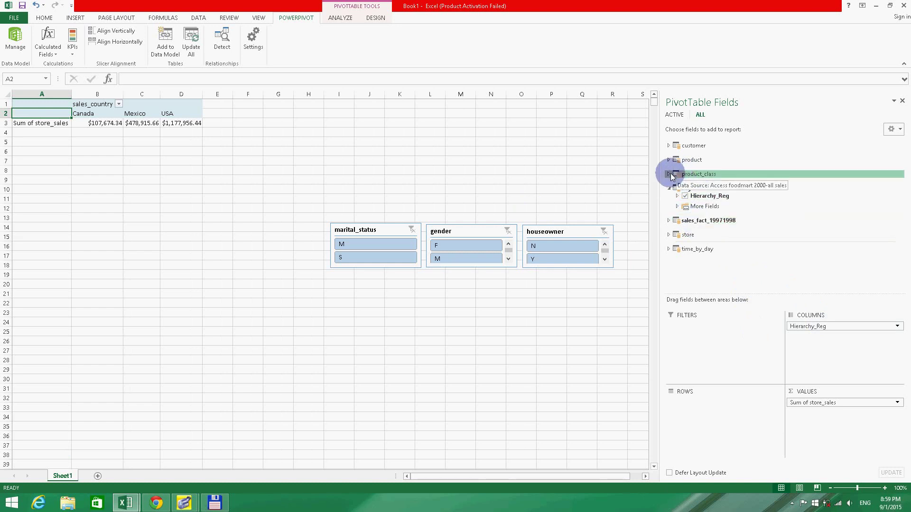
{"action": "left_click_drag", "start_coordinate": [717, 191], "coordinate": [722, 404]}
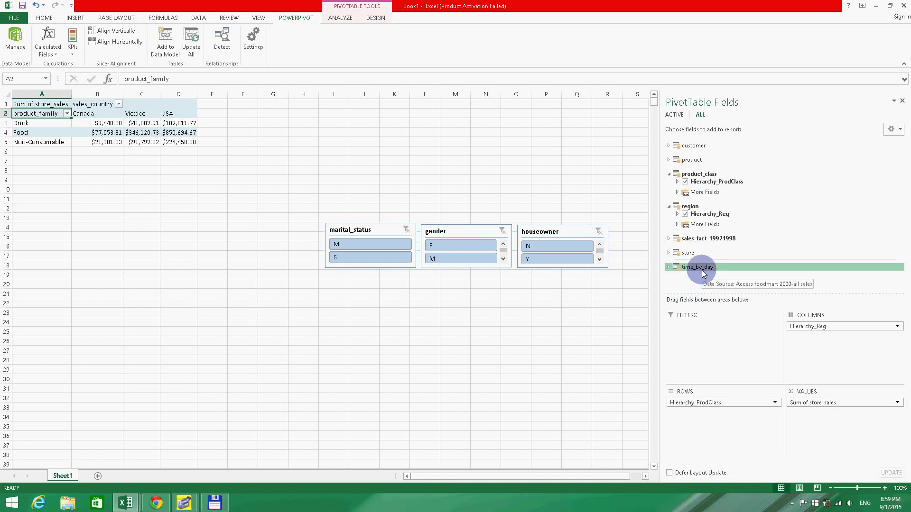
- Try the customer slicer values and filter the PivotTable to marital_status M, gender F and houseowner Y
{"action": "left_click", "coordinate": [353, 243]}
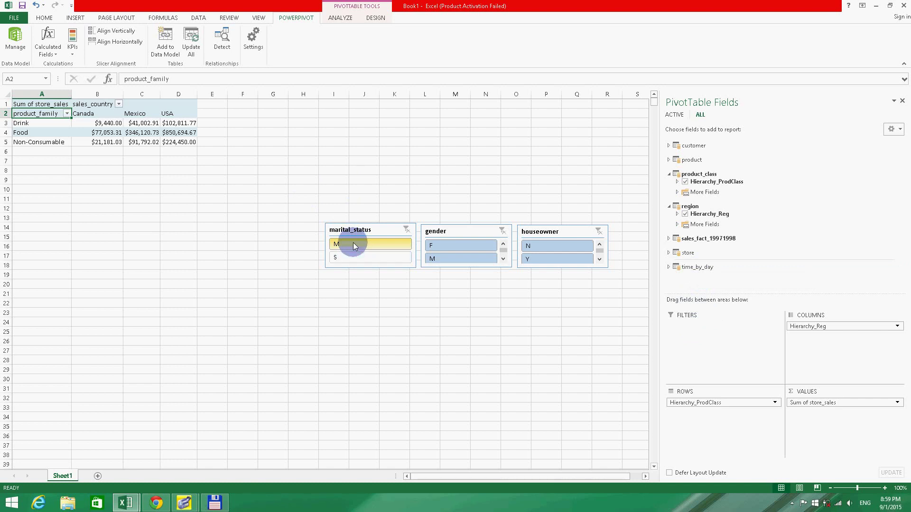
{"action": "left_click", "coordinate": [349, 256]}
{"action": "left_click", "coordinate": [349, 258]}
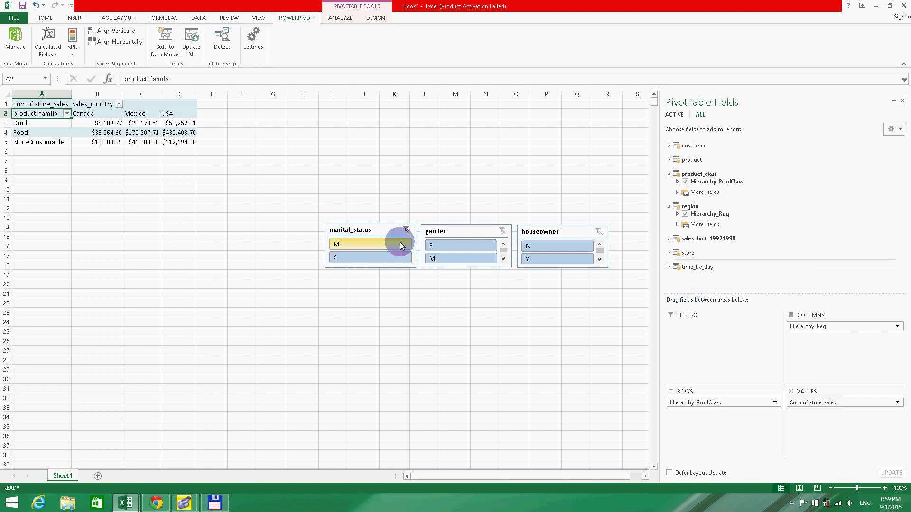
{"action": "left_click", "coordinate": [380, 243]}
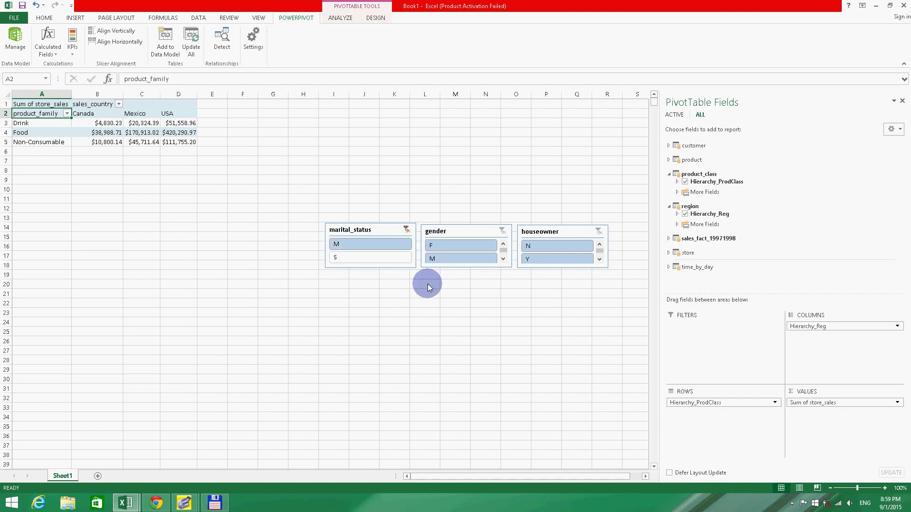
{"action": "left_click", "coordinate": [437, 246]}
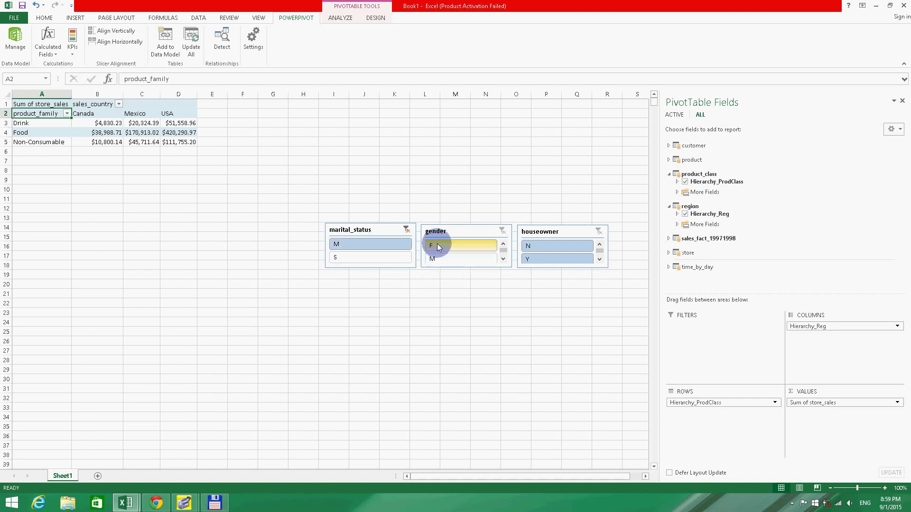
{"action": "left_click", "coordinate": [535, 247]}
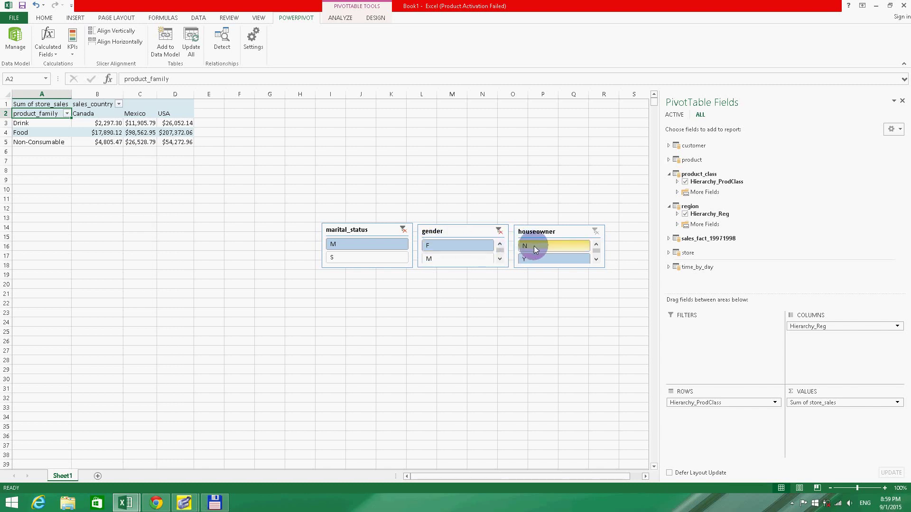
{"action": "left_click", "coordinate": [528, 258]}
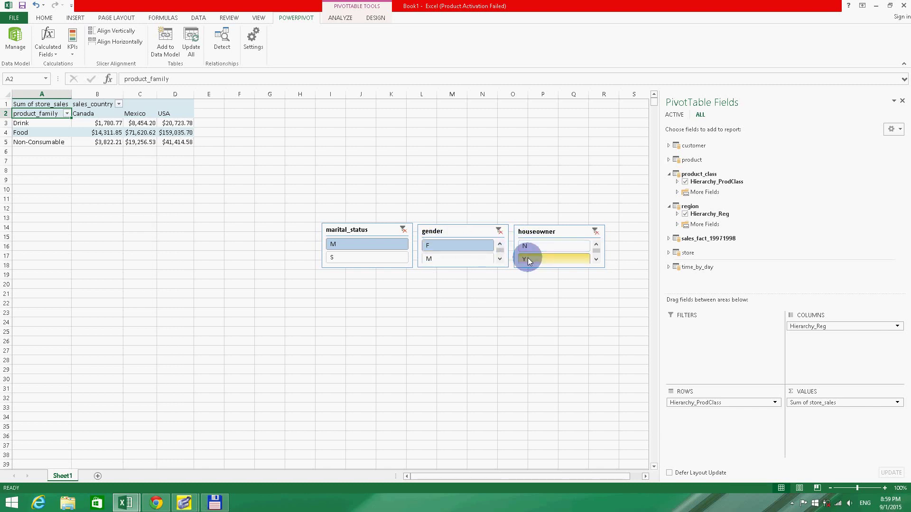